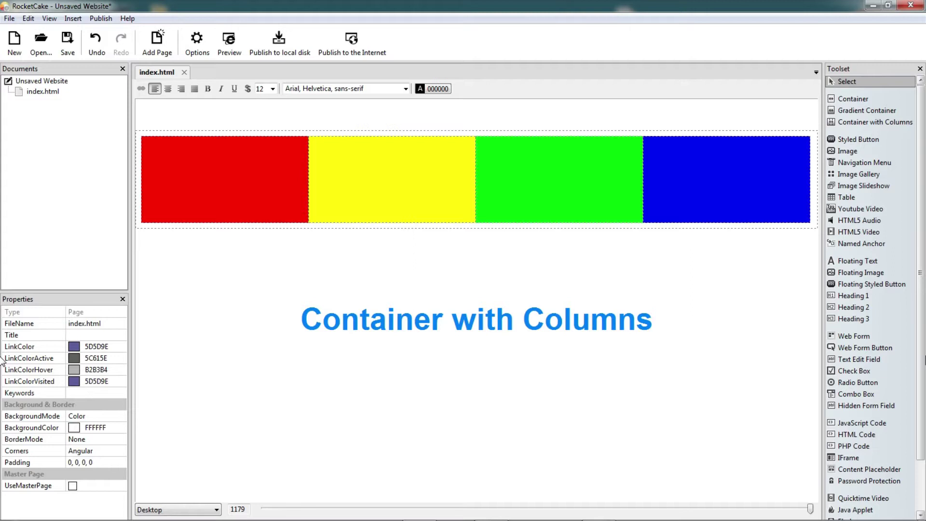
Delete the red, yellow, green and blue four-column container from the page.
{"action": "key", "text": "Delete"}
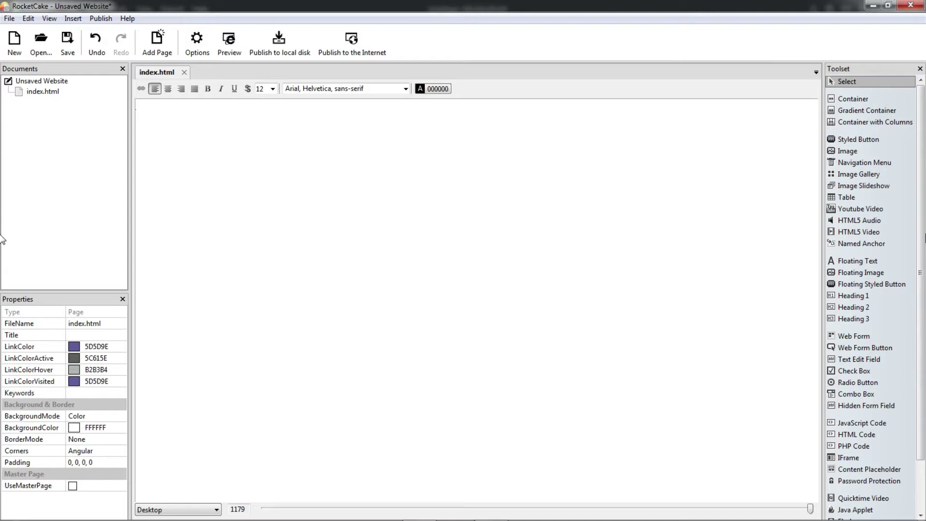
Insert a Container with Columns on the page, keeping 3 columns at 150 minimum width.
{"action": "left_click", "coordinate": [874, 124]}
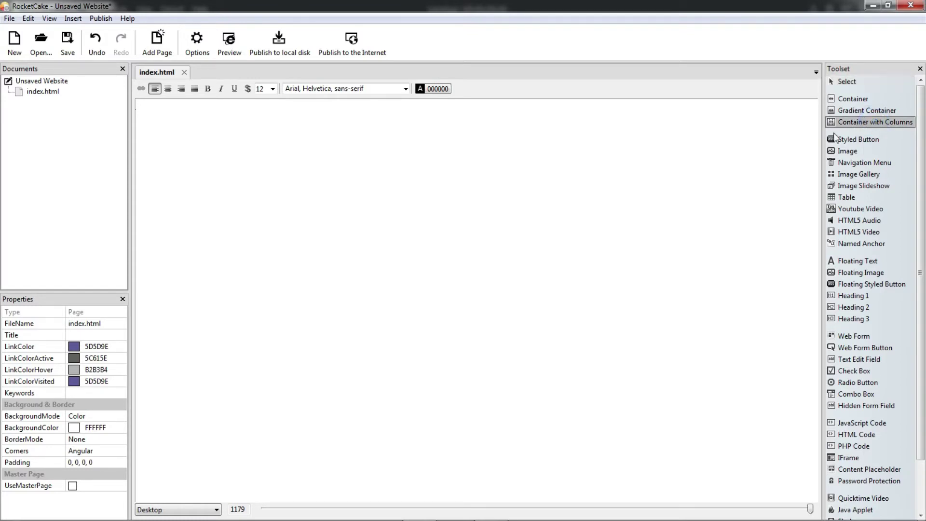
{"action": "left_click", "coordinate": [404, 217]}
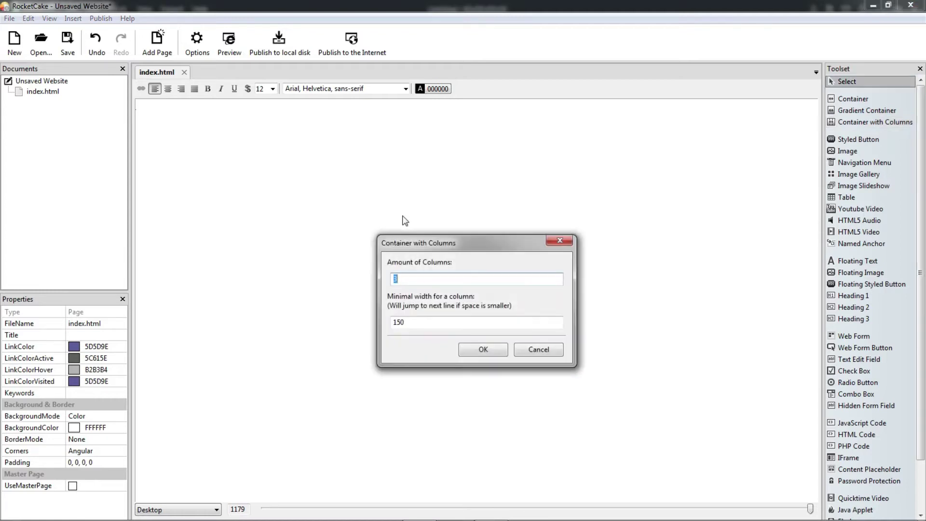
{"action": "left_click", "coordinate": [408, 277]}
{"action": "left_click", "coordinate": [477, 347]}
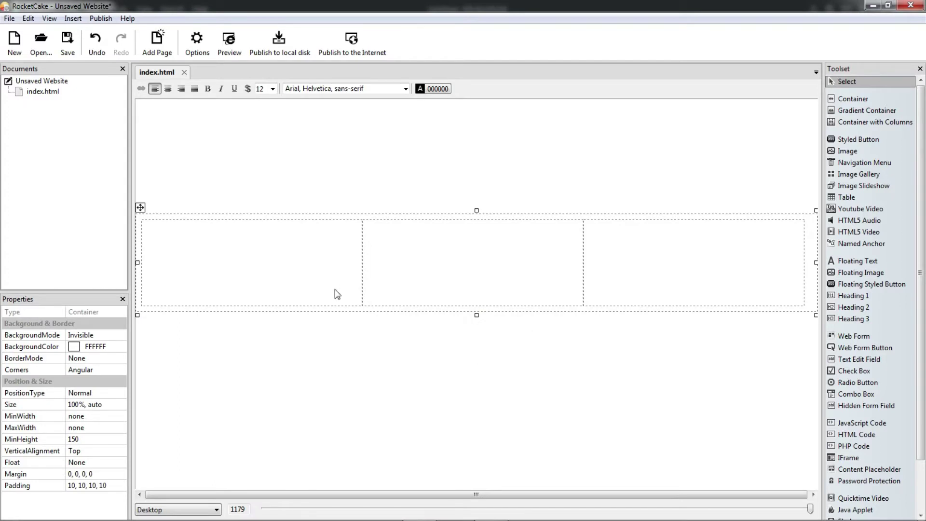
Check each of the three columns for its 33% size.
{"action": "left_click", "coordinate": [289, 246]}
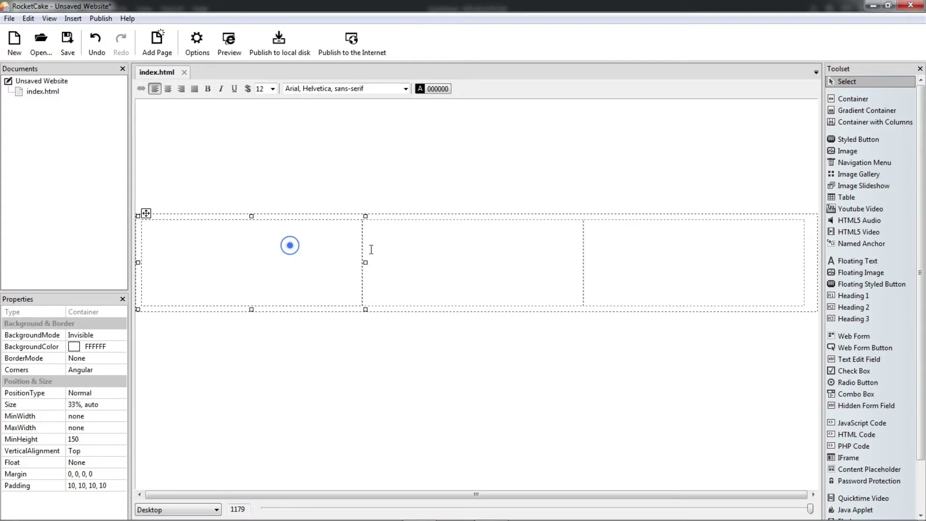
{"action": "left_click", "coordinate": [449, 249]}
{"action": "left_click", "coordinate": [597, 261]}
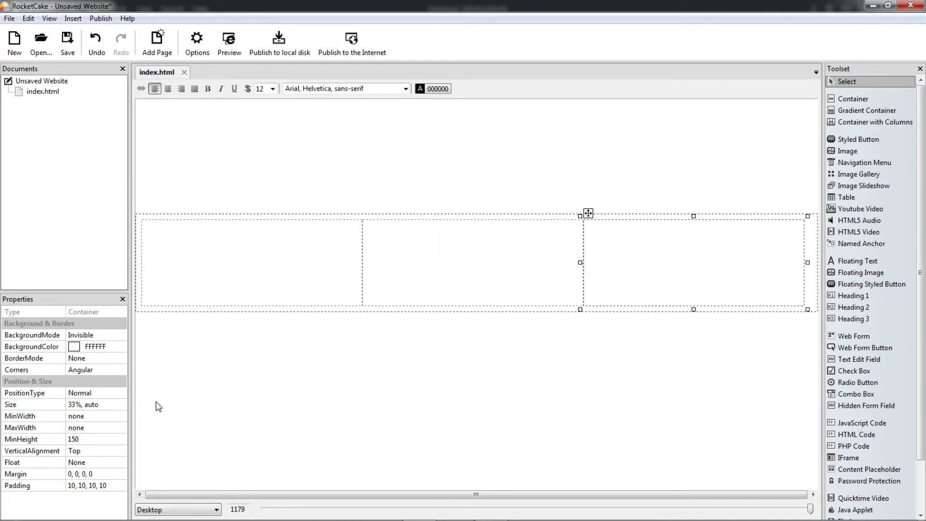
{"action": "left_click", "coordinate": [229, 272]}
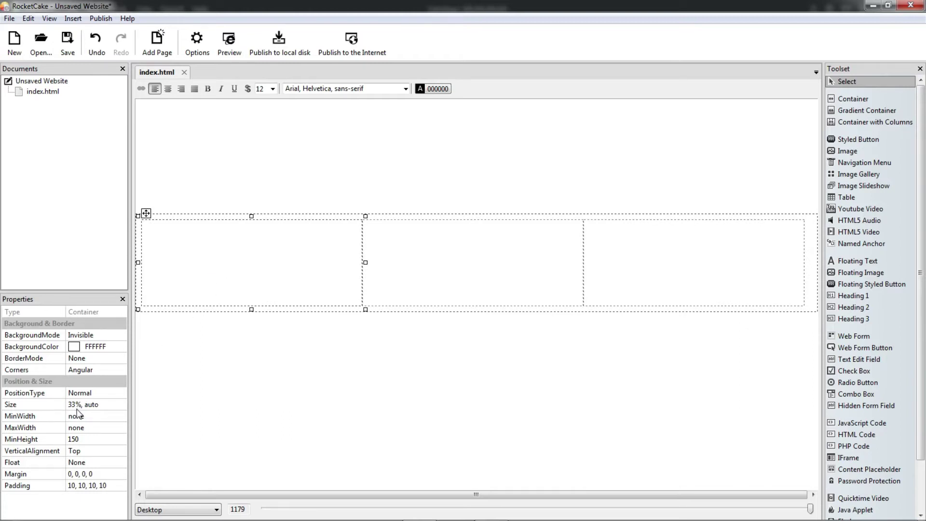
Delete the empty lines above the three-column container so it sits at the top.
{"action": "left_click", "coordinate": [460, 370]}
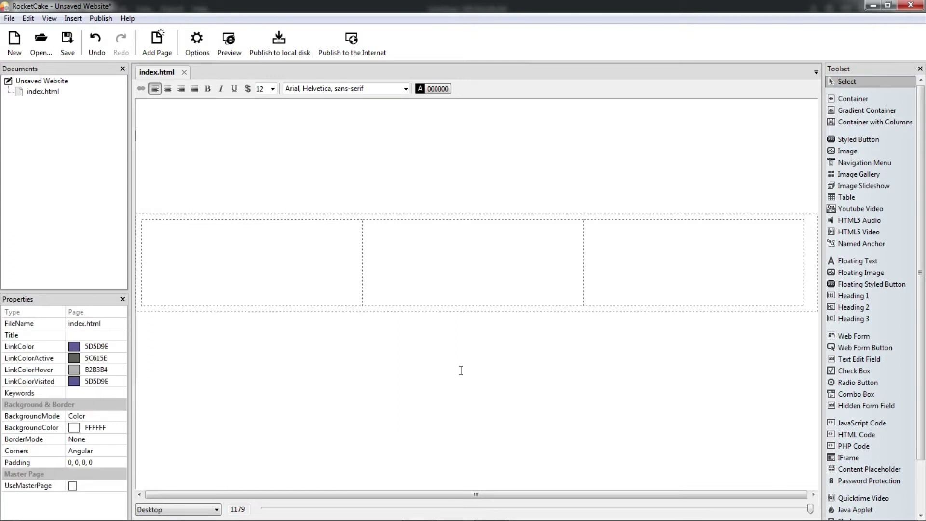
{"action": "key", "text": "Delete"}
{"action": "key", "text": "Delete"}
{"action": "key", "text": "Delete"}
{"action": "key", "text": "Delete"}
{"action": "key", "text": "Delete"}
{"action": "key", "text": "Delete"}
{"action": "key", "text": "Delete"}
{"action": "key", "text": "Delete"}
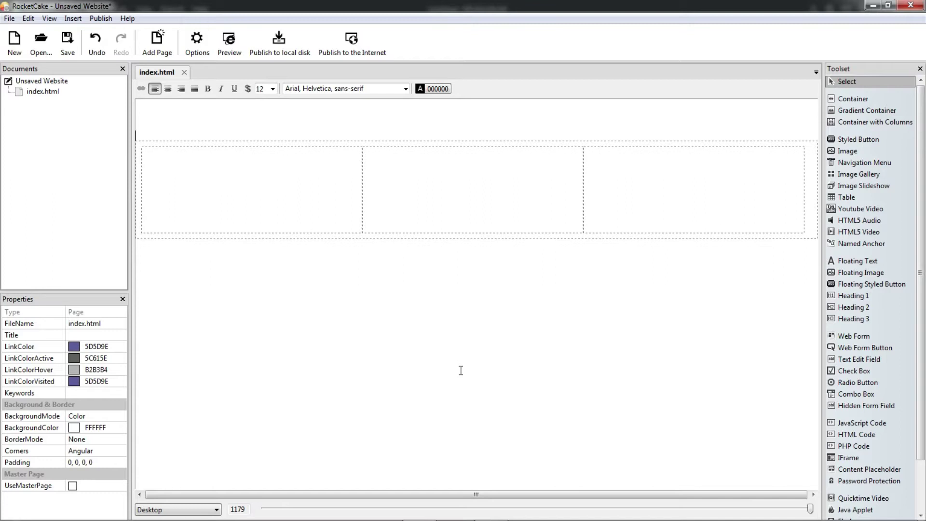
{"action": "left_click", "coordinate": [404, 250]}
{"action": "left_click", "coordinate": [425, 271]}
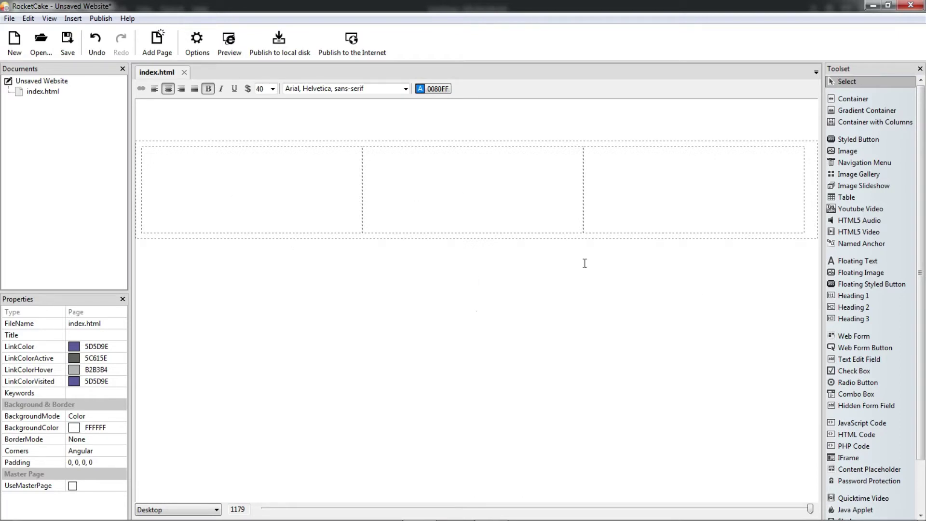
Insert an empty container below the column row and nest another container inside it.
{"action": "left_click", "coordinate": [864, 98]}
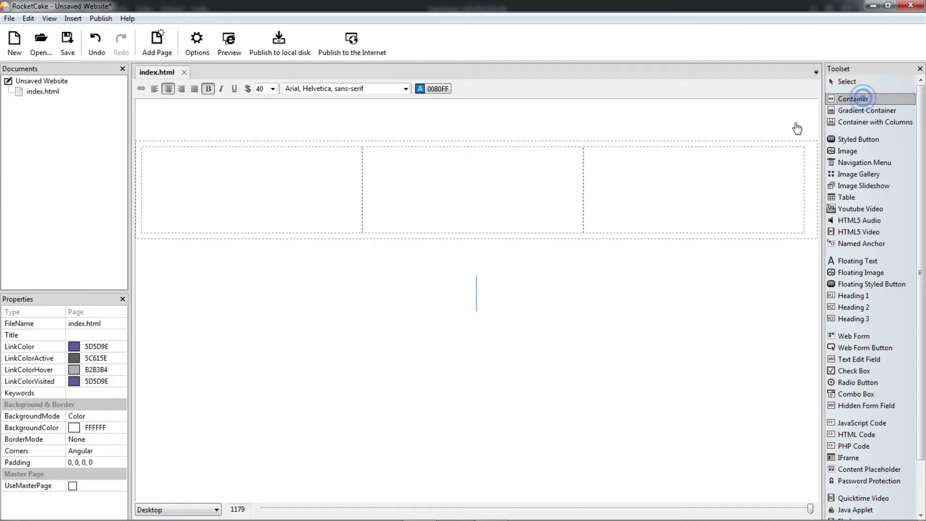
{"action": "left_click", "coordinate": [223, 303]}
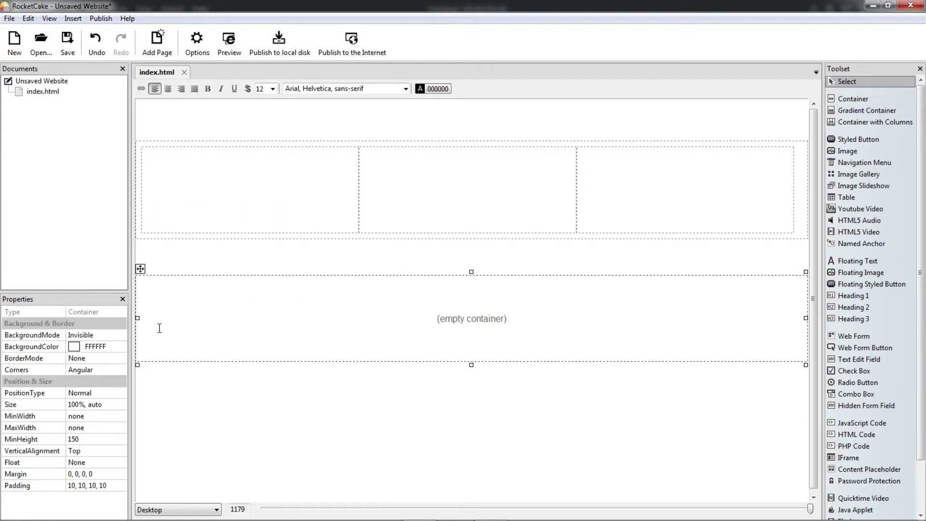
{"action": "left_click", "coordinate": [855, 99]}
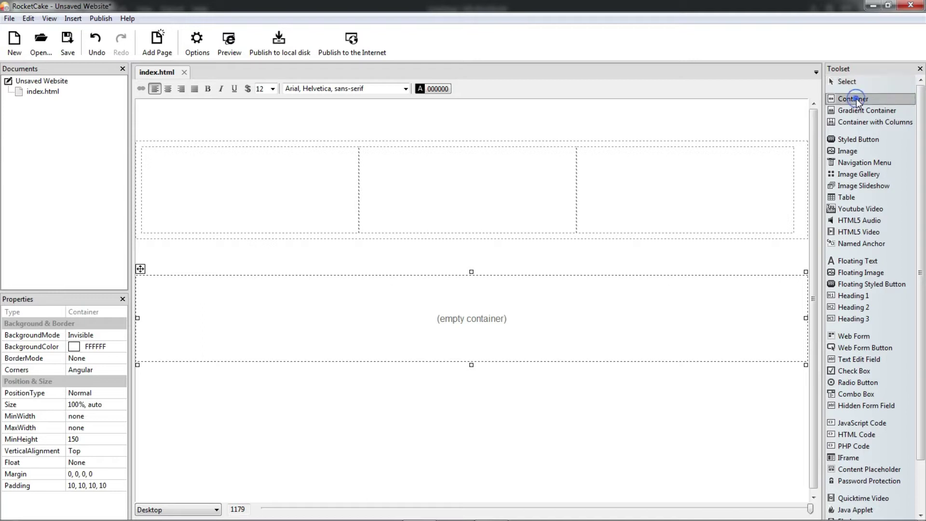
{"action": "left_click", "coordinate": [286, 334]}
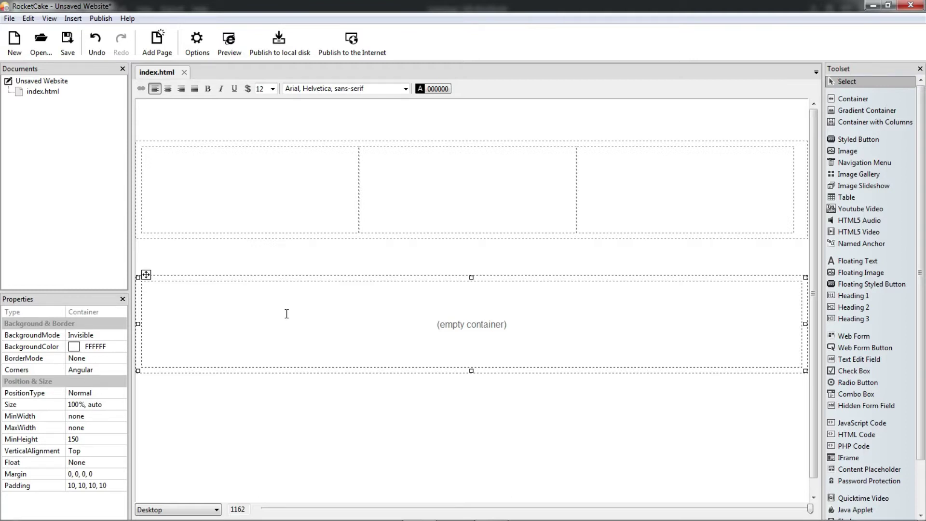
Set the inner container's Size to 33% width.
{"action": "left_click", "coordinate": [78, 404]}
{"action": "double_click", "coordinate": [78, 404]}
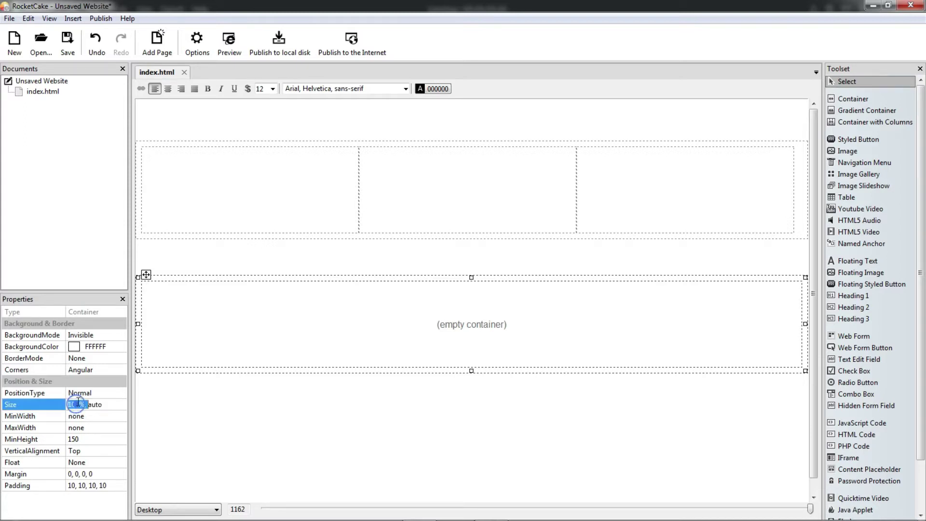
{"action": "key", "text": "Home"}
{"action": "key", "text": "Delete"}
{"action": "key", "text": "Delete"}
{"action": "key", "text": "Delete"}
{"action": "type", "text": "33"}
{"action": "key", "text": "Return"}
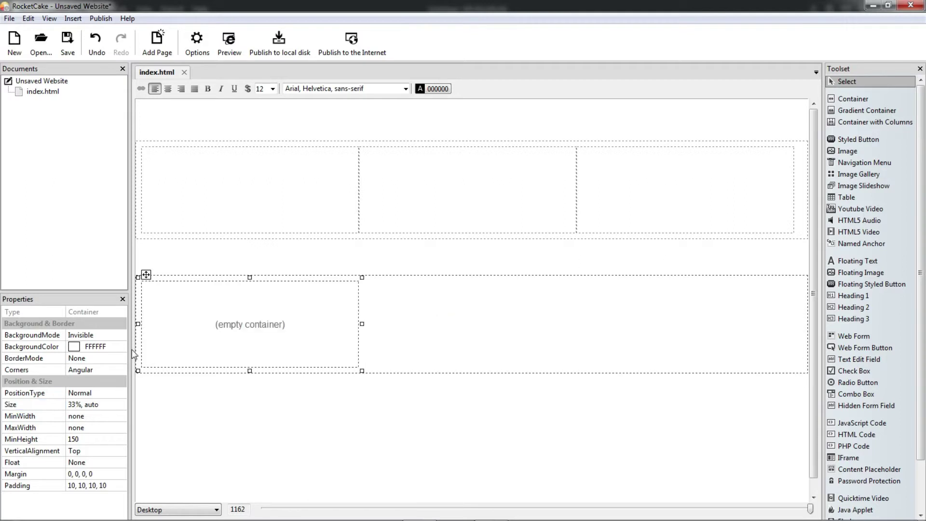
Paste copies of the 33% container beside the first to fill the row.
{"action": "left_click", "coordinate": [326, 330]}
{"action": "left_click", "coordinate": [393, 324]}
{"action": "left_click", "coordinate": [407, 323]}
{"action": "key", "text": "ctrl+v"}
{"action": "key", "text": "ctrl+v"}
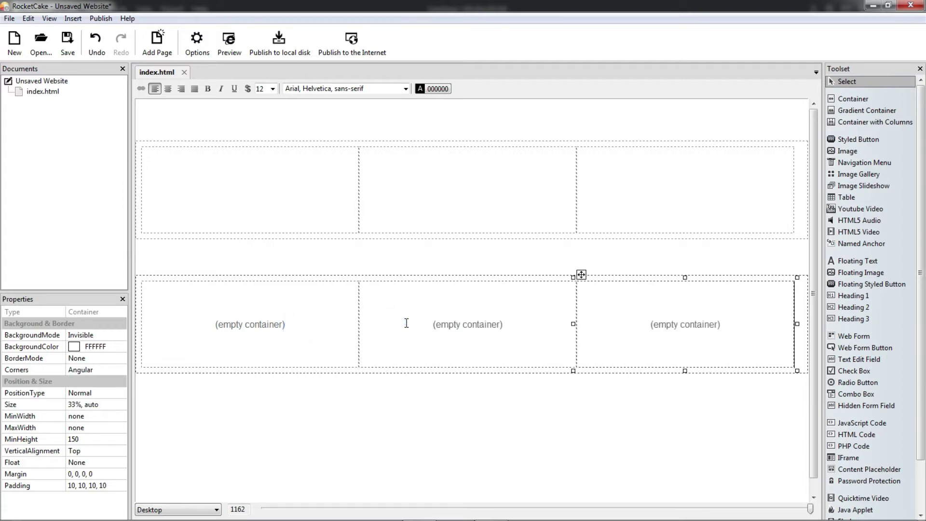
{"action": "left_click", "coordinate": [425, 430]}
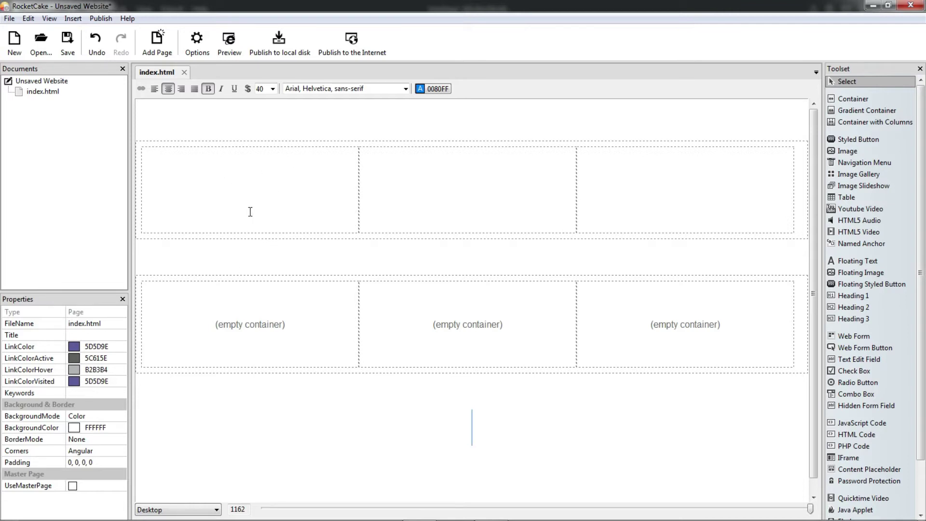
{"action": "left_click", "coordinate": [205, 329]}
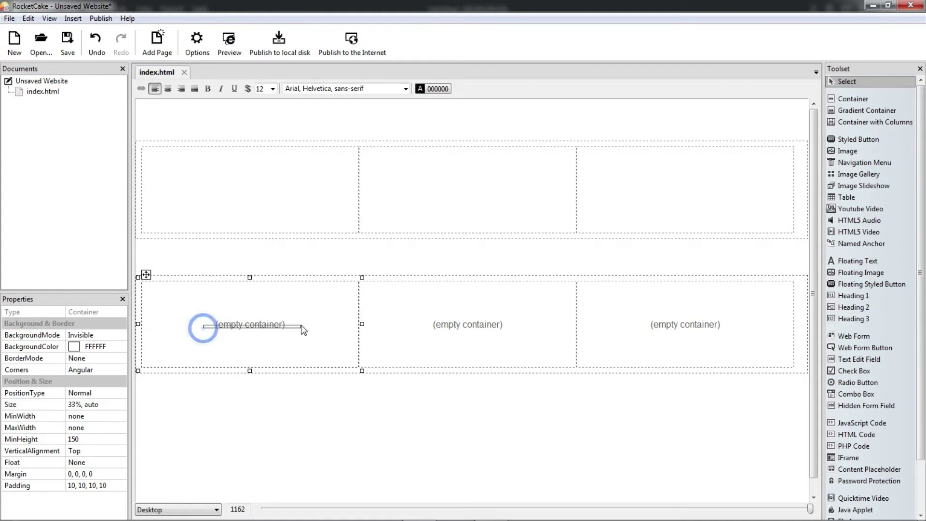
{"action": "left_click", "coordinate": [300, 326]}
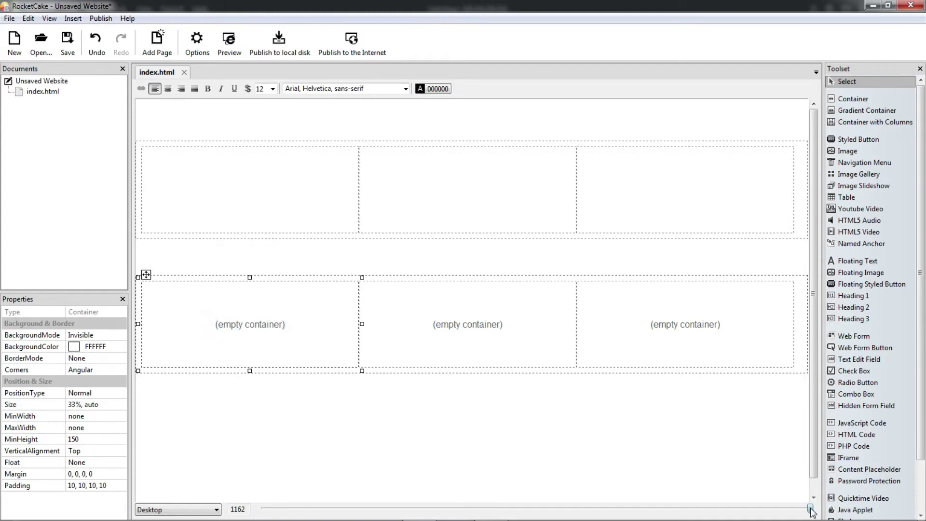
{"action": "left_click_drag", "start_coordinate": [811, 509], "coordinate": [378, 510]}
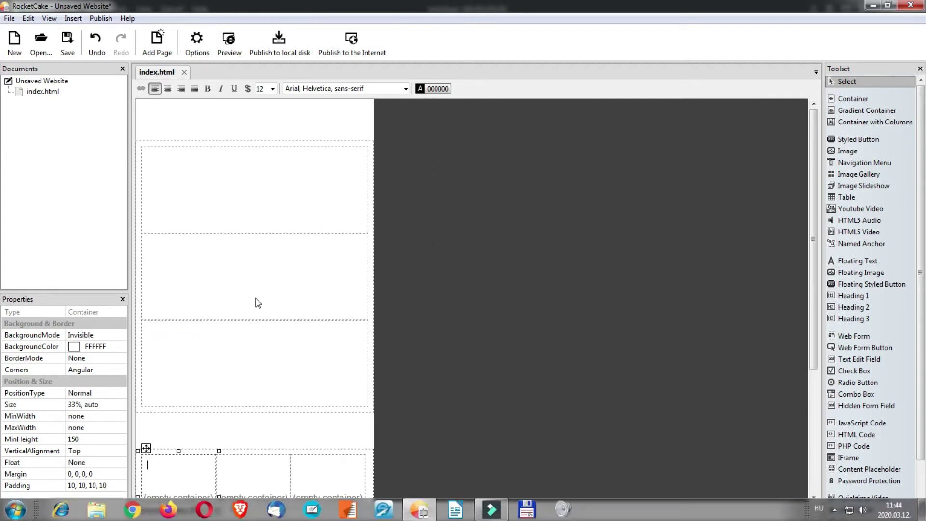
{"action": "left_click_drag", "start_coordinate": [813, 263], "coordinate": [806, 340]}
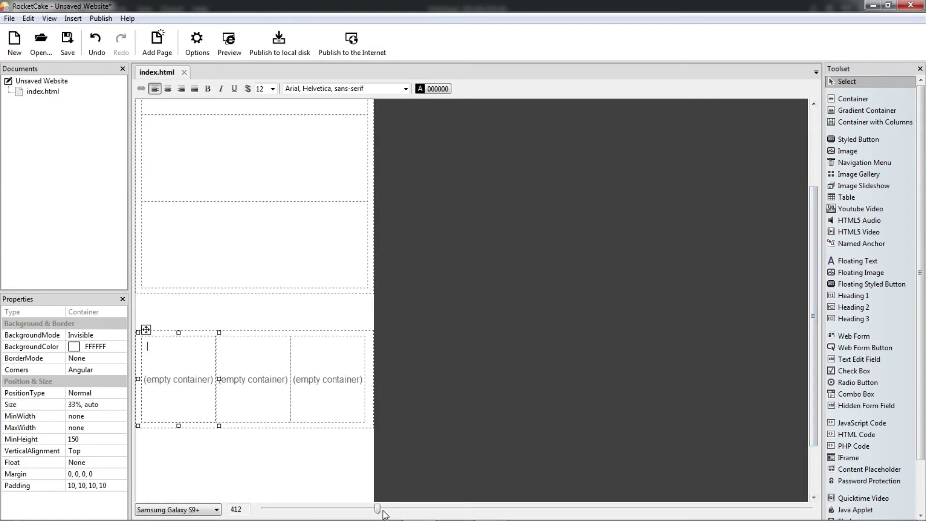
{"action": "left_click_drag", "start_coordinate": [378, 509], "coordinate": [816, 487]}
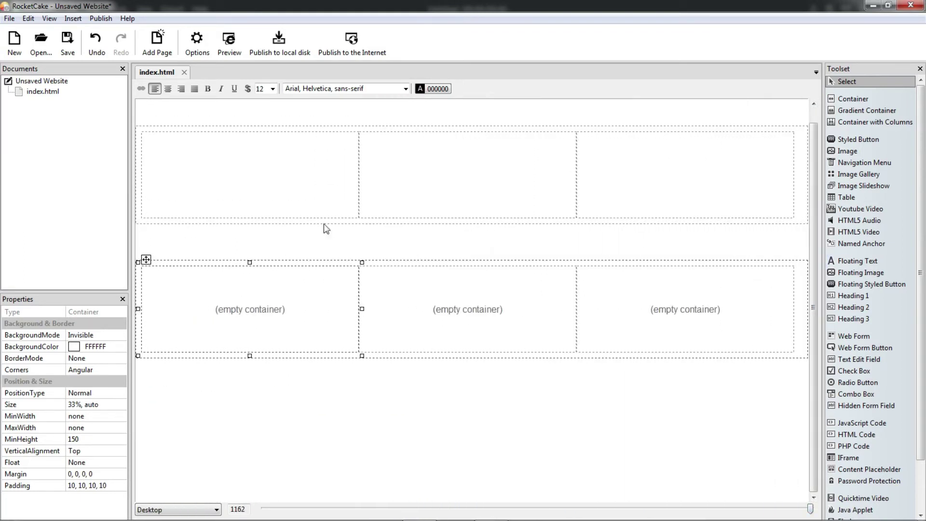
Type 'lorem ipsum' in the top-left cell and paste more copies of it.
{"action": "left_click", "coordinate": [316, 200]}
{"action": "type", "text": "lo"}
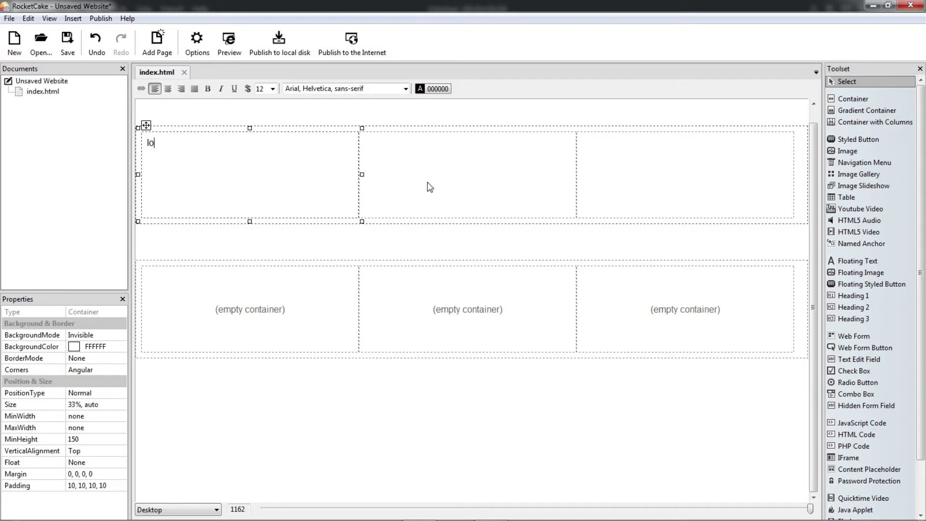
{"action": "type", "text": "rem ipsum"}
{"action": "key", "text": "ctrl+a"}
{"action": "key", "text": "ctrl+c"}
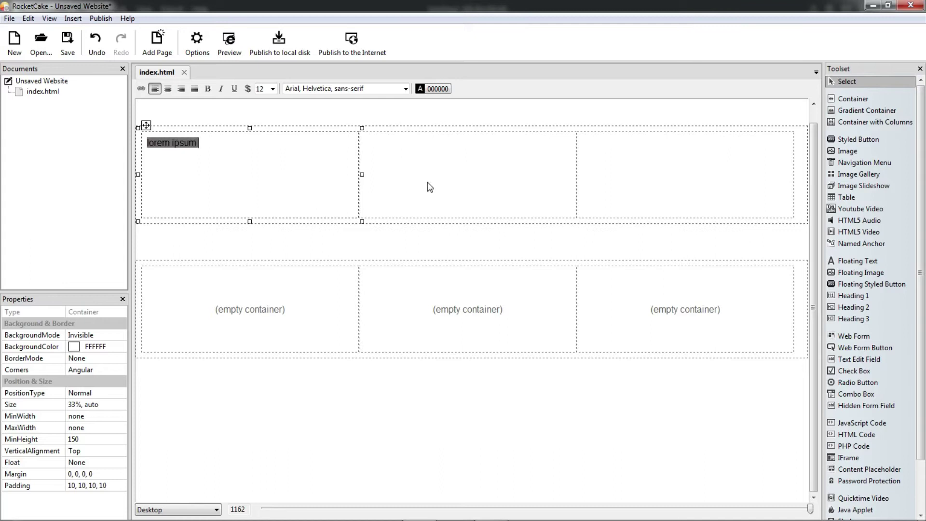
{"action": "key", "text": "Right"}
{"action": "key", "text": "ctrl+v"}
{"action": "key", "text": "ctrl+v"}
{"action": "key", "text": "ctrl+v"}
{"action": "key", "text": "ctrl+v"}
{"action": "key", "text": "ctrl+v"}
{"action": "key", "text": "ctrl+v"}
{"action": "key", "text": "ctrl+v"}
{"action": "key", "text": "ctrl+v"}
{"action": "key", "text": "ctrl+v"}
{"action": "key", "text": "ctrl+v"}
{"action": "key", "text": "ctrl+v"}
{"action": "key", "text": "ctrl+v"}
{"action": "key", "text": "ctrl+v"}
{"action": "key", "text": "ctrl+v"}
{"action": "key", "text": "ctrl+v"}
{"action": "key", "text": "ctrl+v"}
{"action": "key", "text": "ctrl+v"}
{"action": "key", "text": "ctrl+v"}
{"action": "key", "text": "ctrl+v"}
{"action": "key", "text": "ctrl+v"}
{"action": "key", "text": "ctrl+v"}
{"action": "key", "text": "ctrl+v"}
{"action": "key", "text": "ctrl+v"}
{"action": "key", "text": "ctrl+v"}
{"action": "key", "text": "ctrl+v"}
{"action": "key", "text": "ctrl+v"}
{"action": "key", "text": "ctrl+v"}
{"action": "key", "text": "ctrl+v"}
{"action": "key", "text": "ctrl+v"}
{"action": "key", "text": "ctrl+v"}
{"action": "key", "text": "ctrl+v"}
{"action": "key", "text": "ctrl+v"}
{"action": "key", "text": "ctrl+v"}
{"action": "key", "text": "ctrl+v"}
{"action": "key", "text": "ctrl+v"}
{"action": "key", "text": "ctrl+v"}
{"action": "key", "text": "ctrl+v"}
{"action": "key", "text": "ctrl+v"}
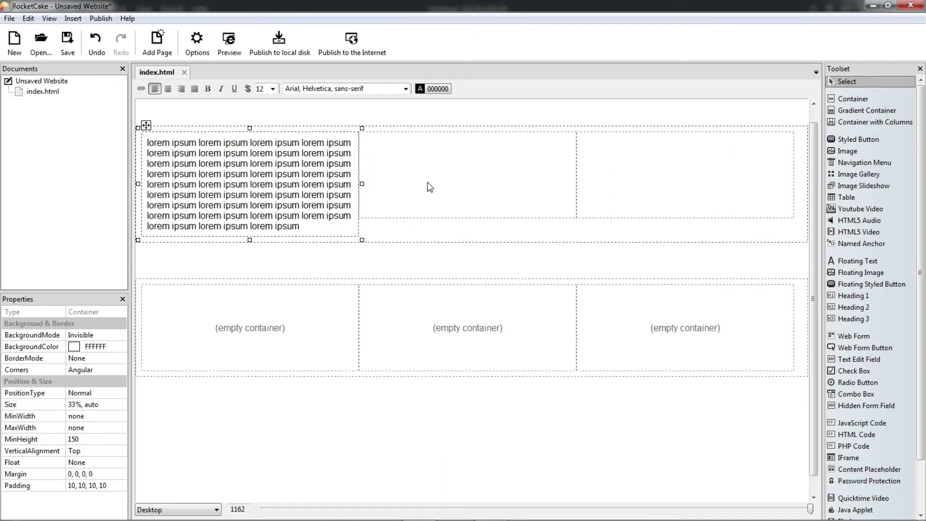
Insert the fashion photo into the top-middle cell and set its size to 100%.
{"action": "left_click", "coordinate": [490, 182]}
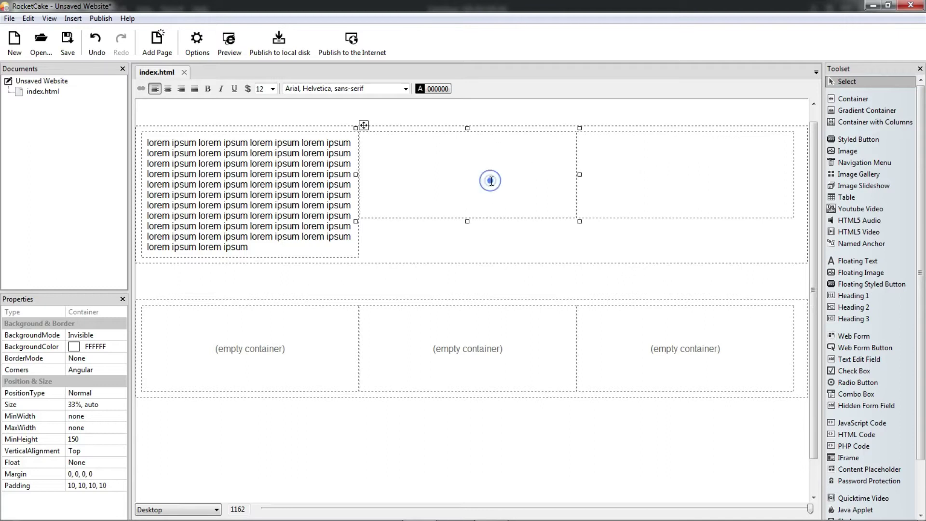
{"action": "left_click", "coordinate": [857, 151]}
{"action": "left_click", "coordinate": [437, 211]}
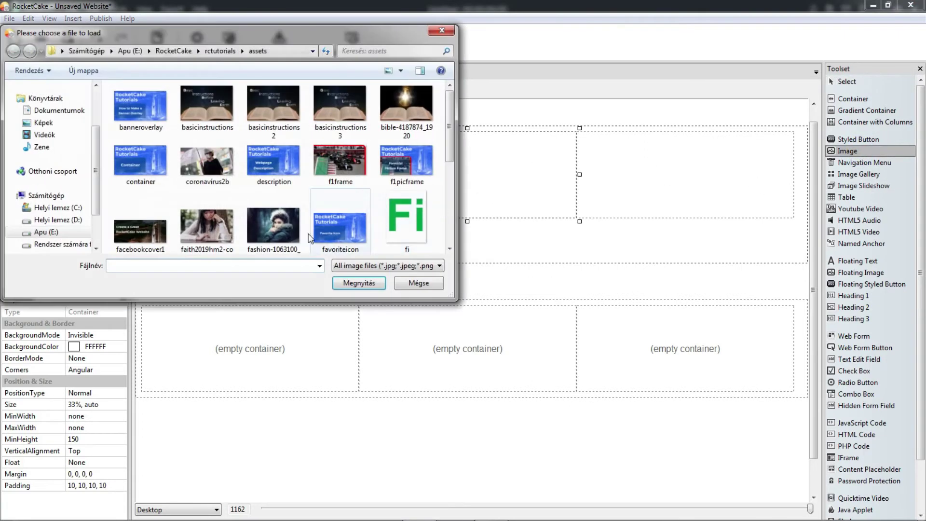
{"action": "left_click", "coordinate": [273, 223]}
{"action": "left_click", "coordinate": [360, 283]}
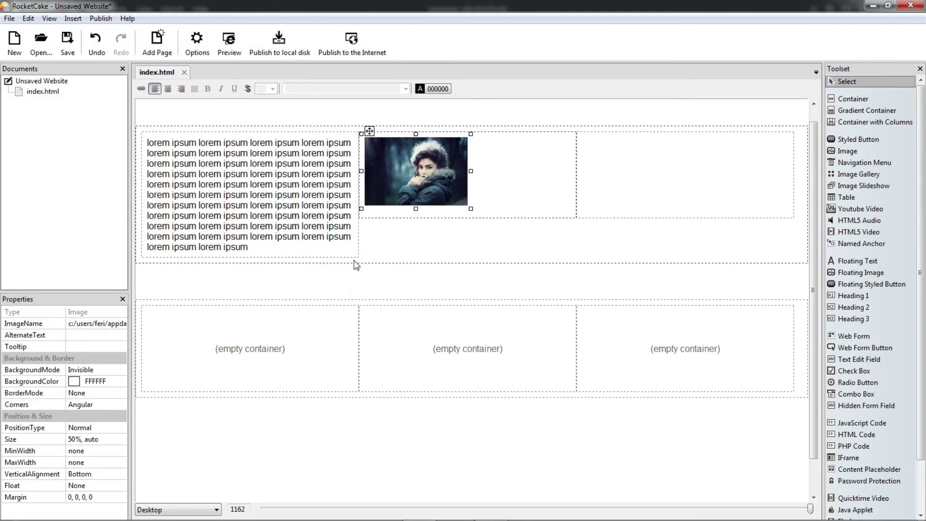
{"action": "left_click", "coordinate": [75, 439]}
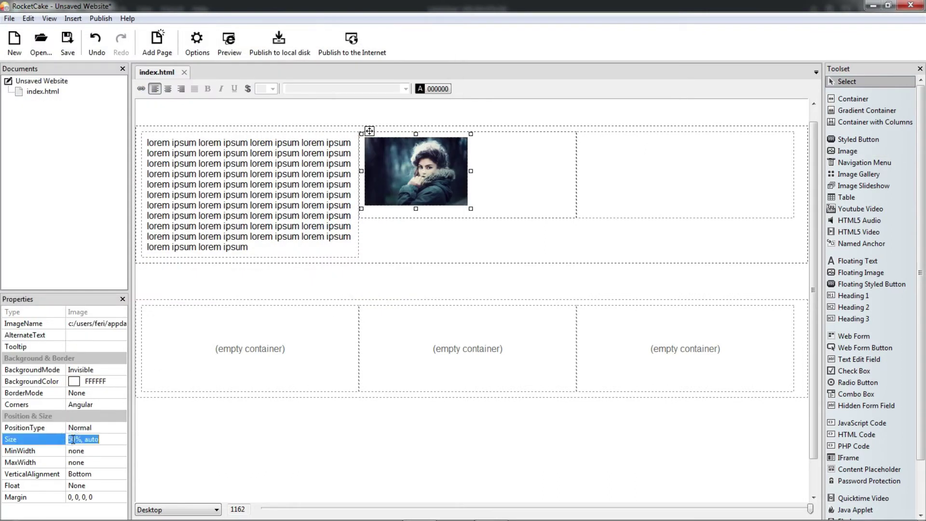
{"action": "type", "text": "10"}
{"action": "key", "text": "Return"}
Paste the lorem text into the bottom-left cell and the photo into the bottom-middle cell.
{"action": "left_click", "coordinate": [299, 199]}
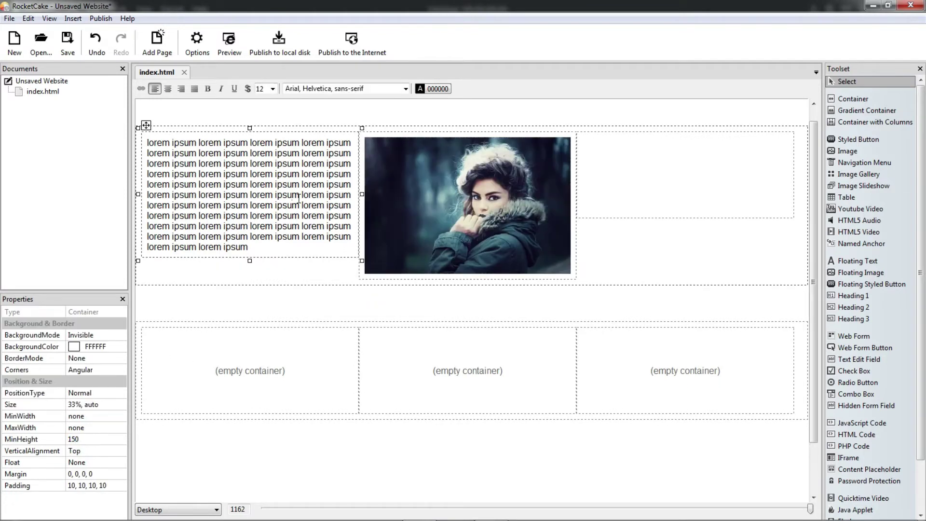
{"action": "key", "text": "ctrl+a"}
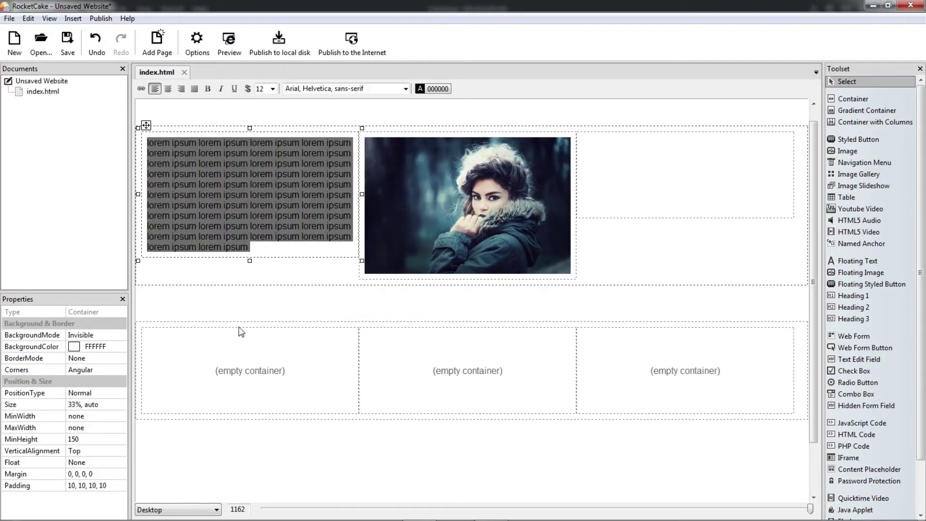
{"action": "left_click", "coordinate": [223, 353]}
{"action": "key", "text": "ctrl+v"}
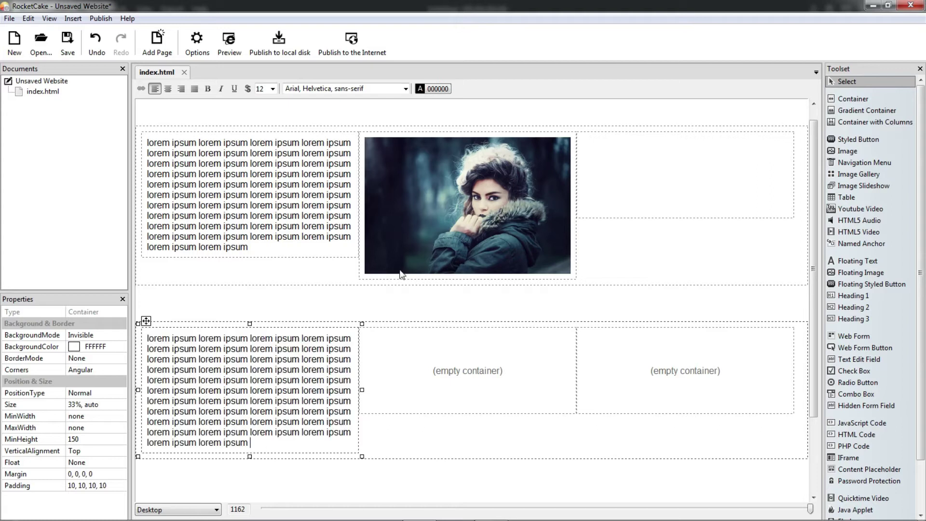
{"action": "left_click", "coordinate": [441, 218]}
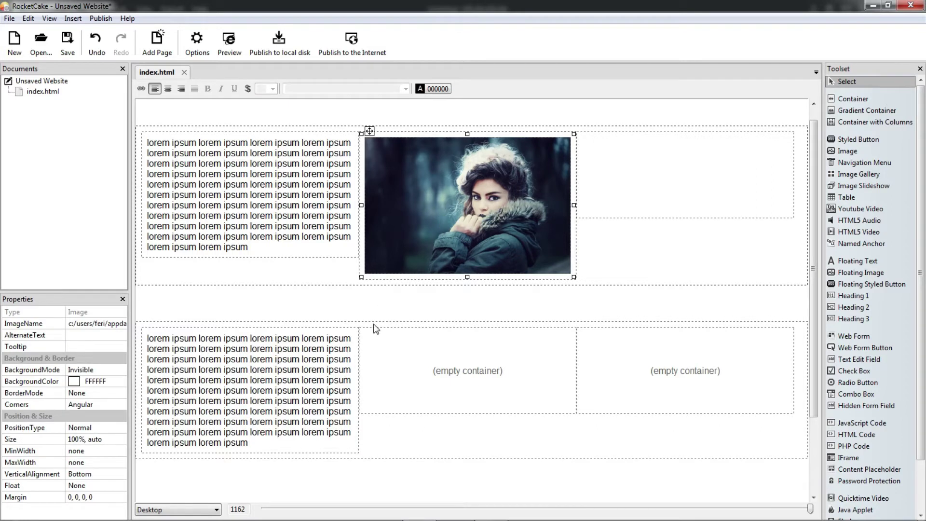
{"action": "left_click", "coordinate": [407, 352]}
{"action": "key", "text": "ctrl+v"}
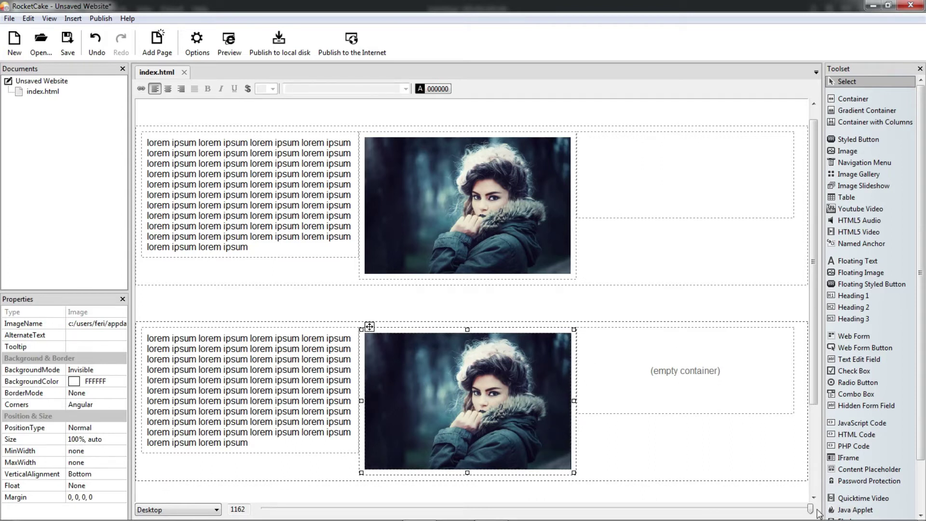
{"action": "left_click_drag", "start_coordinate": [810, 509], "coordinate": [391, 509]}
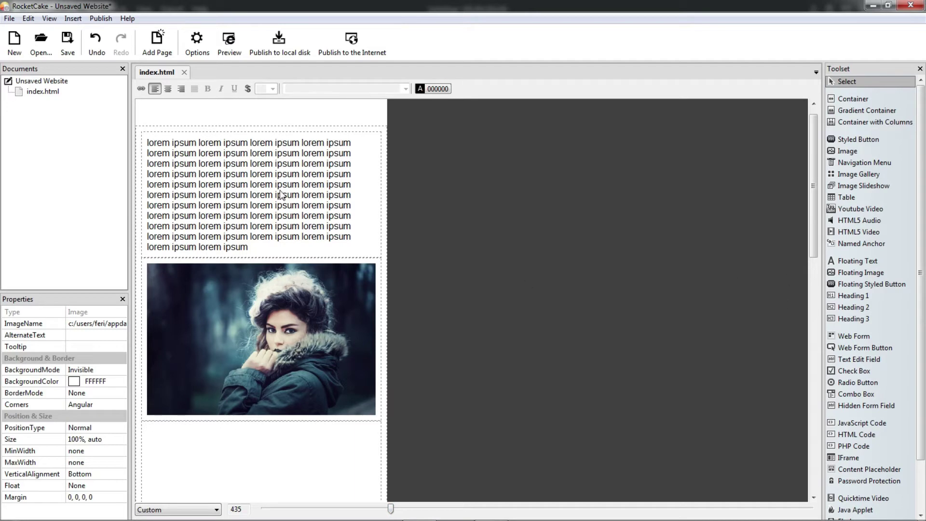
{"action": "left_click_drag", "start_coordinate": [813, 204], "coordinate": [792, 299]}
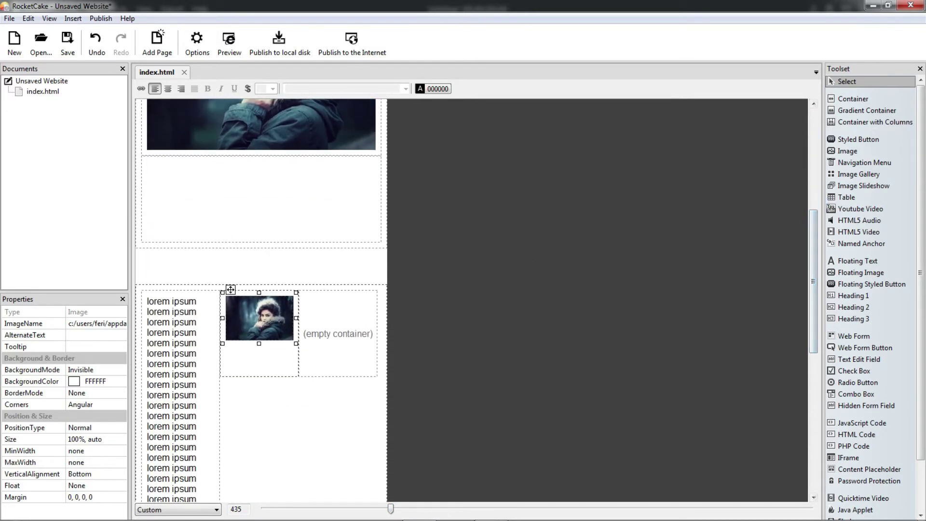
{"action": "left_click_drag", "start_coordinate": [390, 509], "coordinate": [264, 511]}
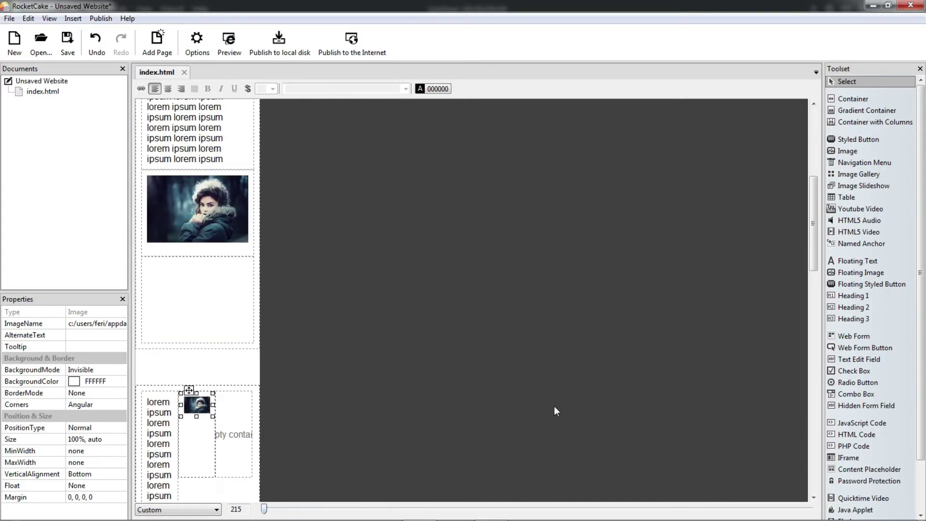
{"action": "left_click_drag", "start_coordinate": [813, 236], "coordinate": [814, 168]}
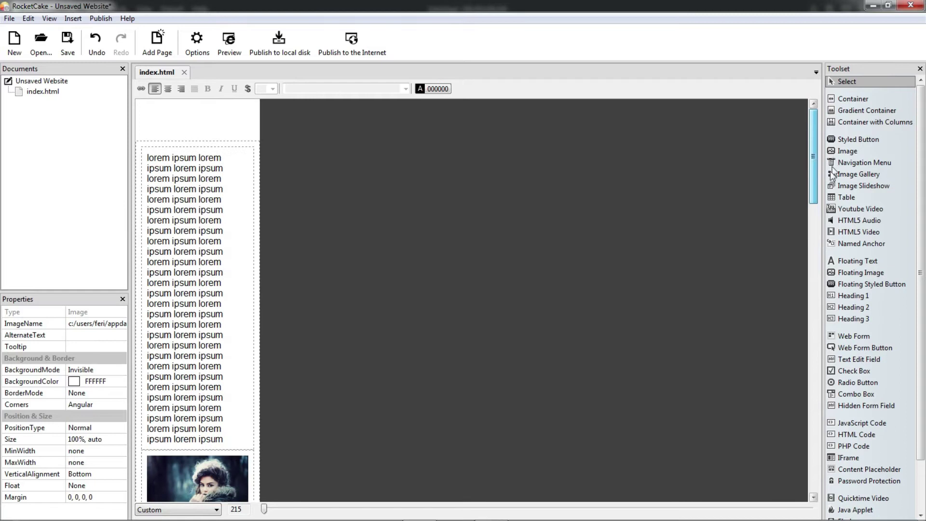
{"action": "scroll", "coordinate": [322, 221], "scroll_direction": "down", "scroll_amount": 10}
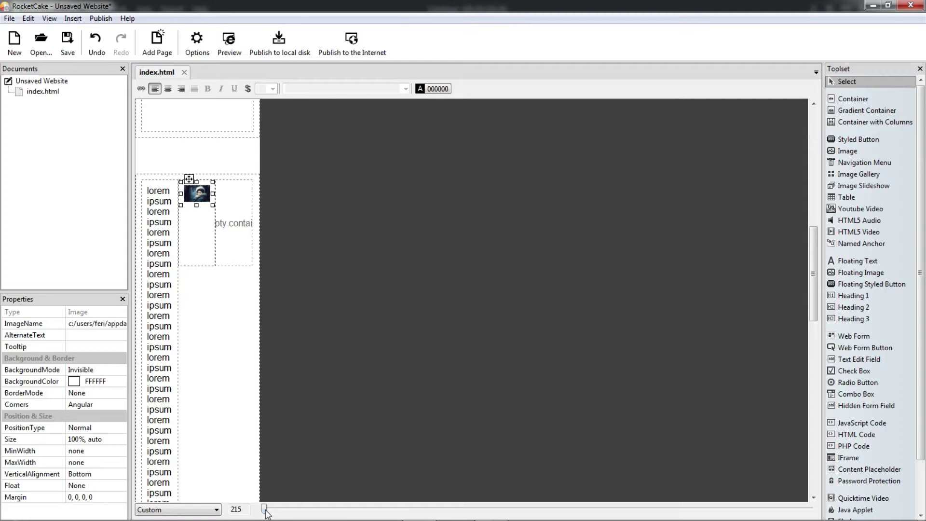
{"action": "left_click_drag", "start_coordinate": [264, 509], "coordinate": [810, 510]}
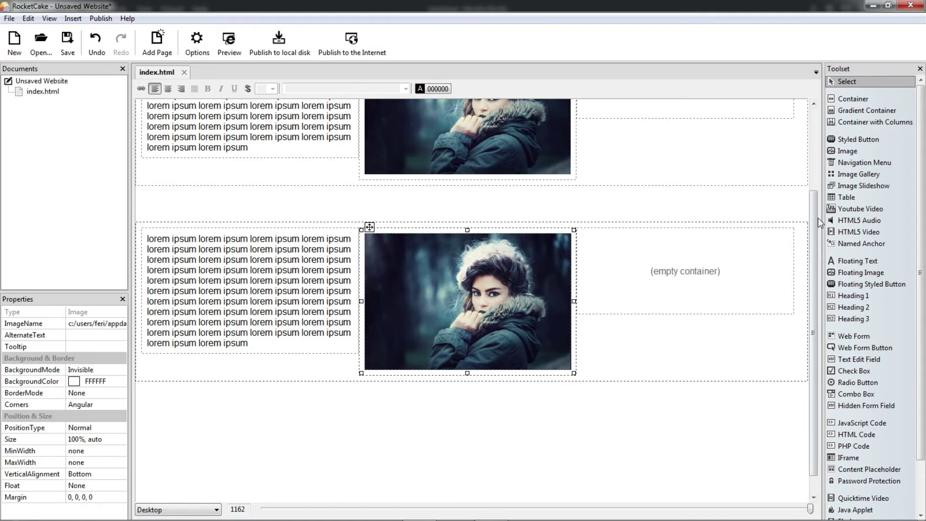
{"action": "scroll", "coordinate": [815, 212], "scroll_direction": "up", "scroll_amount": 3}
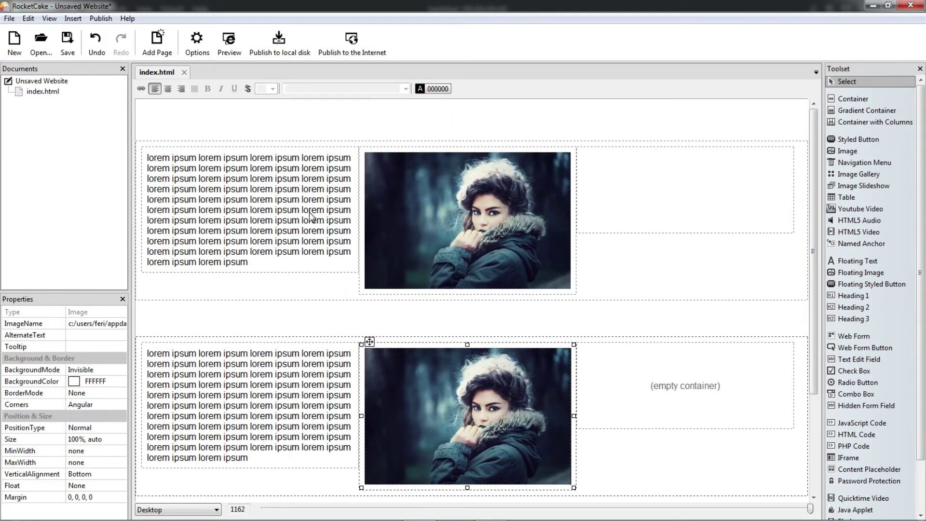
{"action": "right_click", "coordinate": [320, 263]}
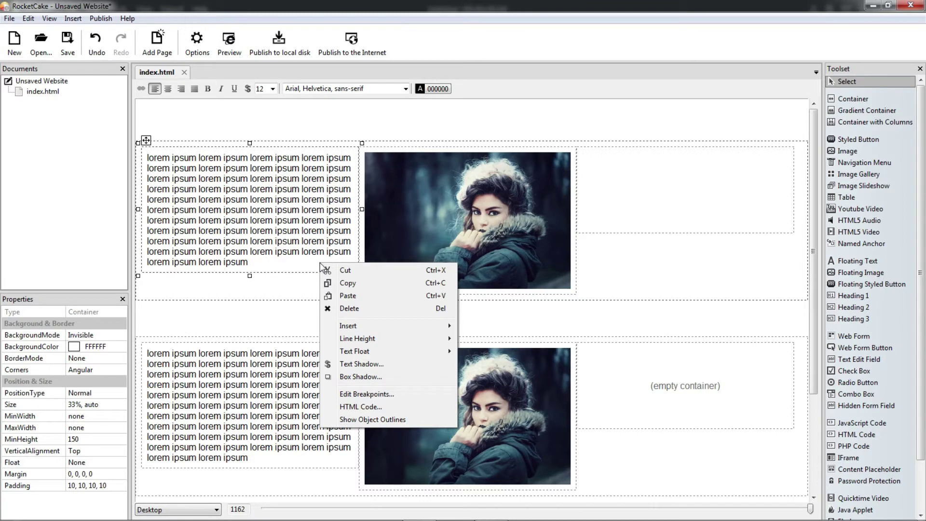
{"action": "left_click", "coordinate": [361, 395]}
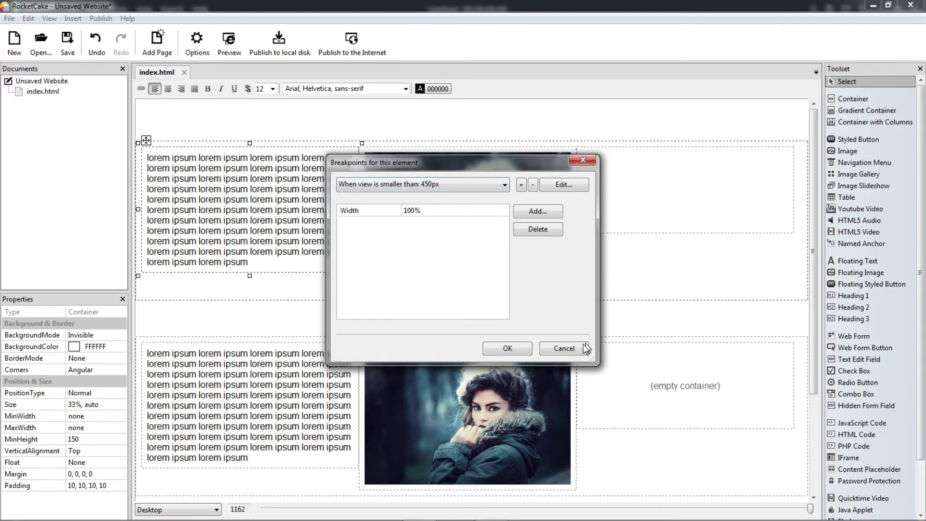
{"action": "left_click", "coordinate": [504, 348]}
{"action": "left_click_drag", "start_coordinate": [816, 185], "coordinate": [814, 286]}
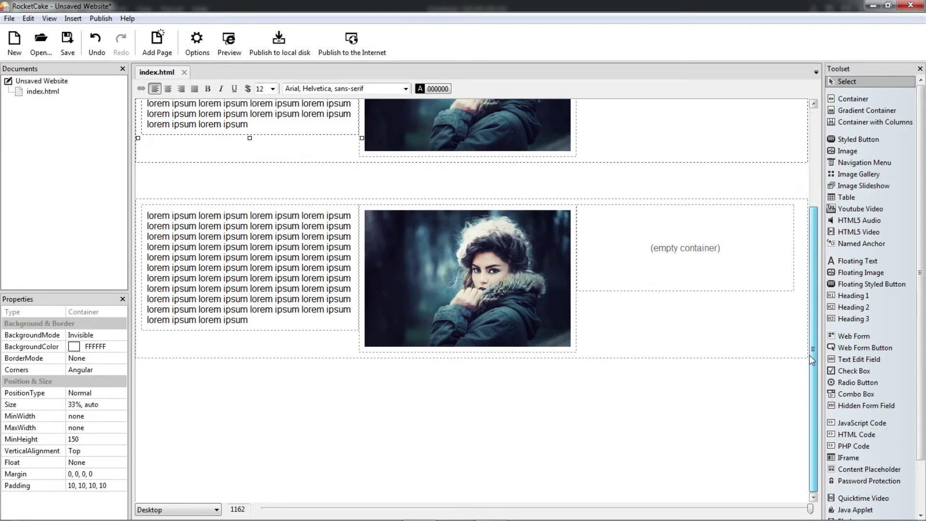
Give the lower-left text block a below-450px breakpoint with Width 100%.
{"action": "right_click", "coordinate": [343, 321]}
{"action": "left_click", "coordinate": [375, 452]}
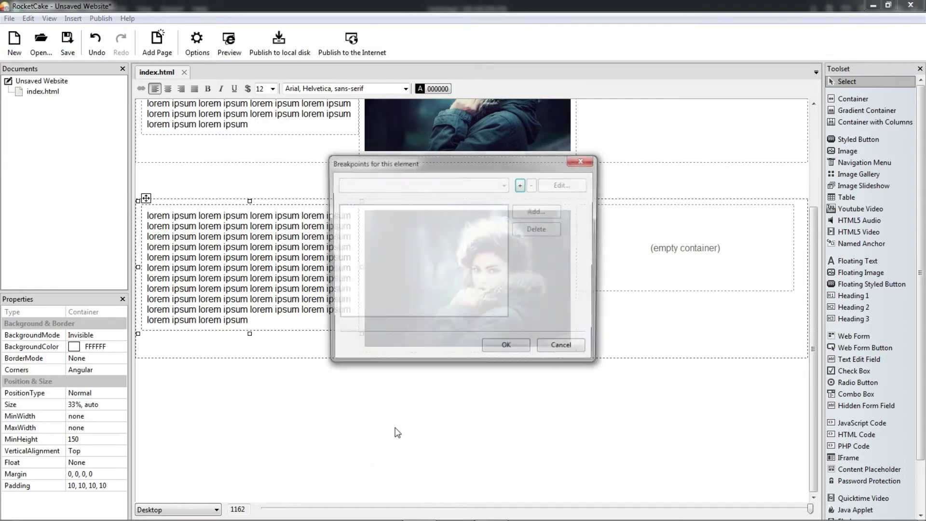
{"action": "left_click", "coordinate": [521, 185]}
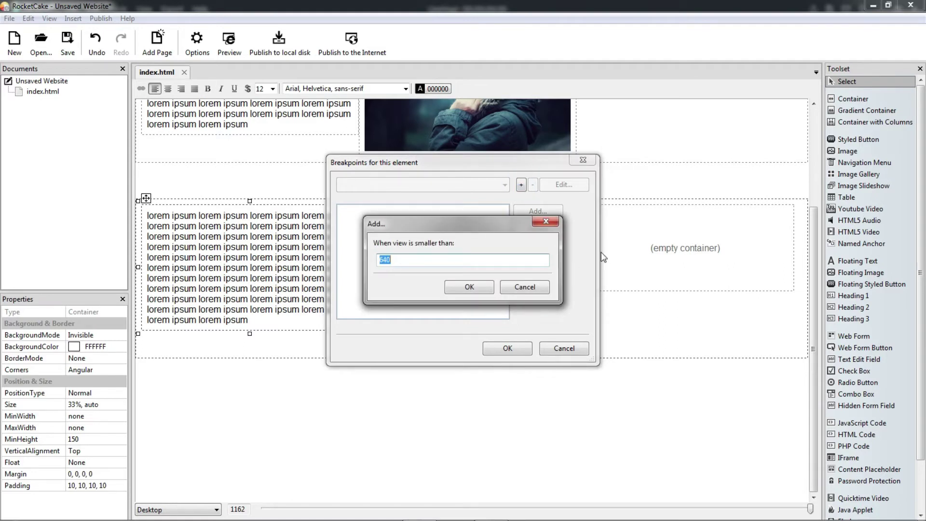
{"action": "type", "text": "45"}
{"action": "left_click", "coordinate": [476, 288]}
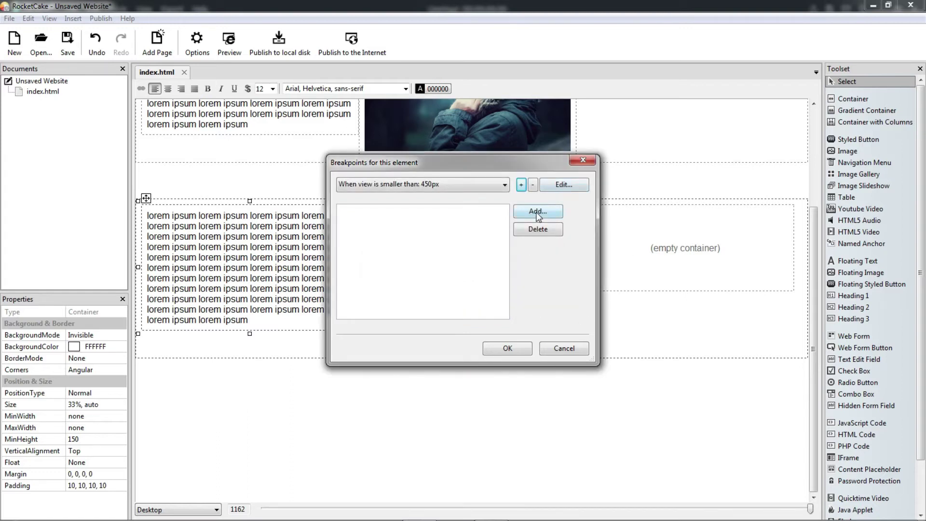
{"action": "left_click", "coordinate": [539, 215]}
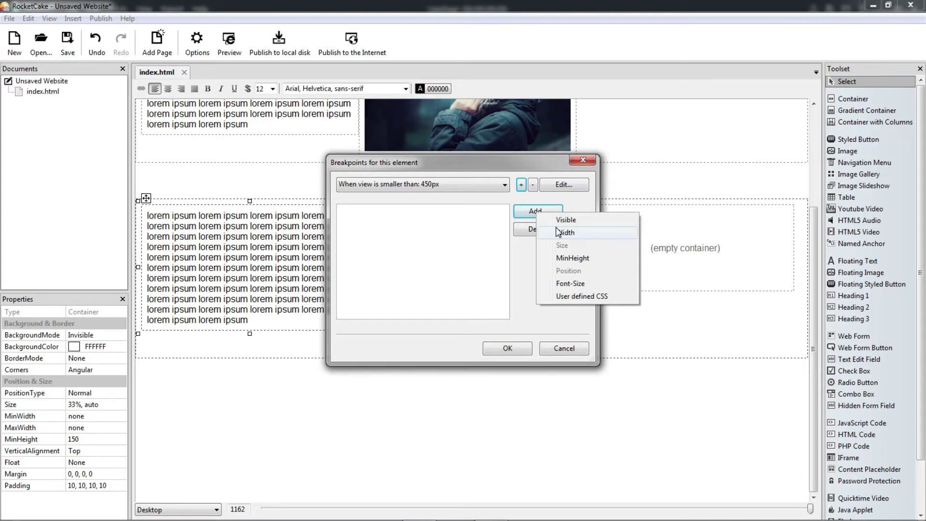
{"action": "left_click", "coordinate": [558, 233]}
{"action": "left_click", "coordinate": [408, 211]}
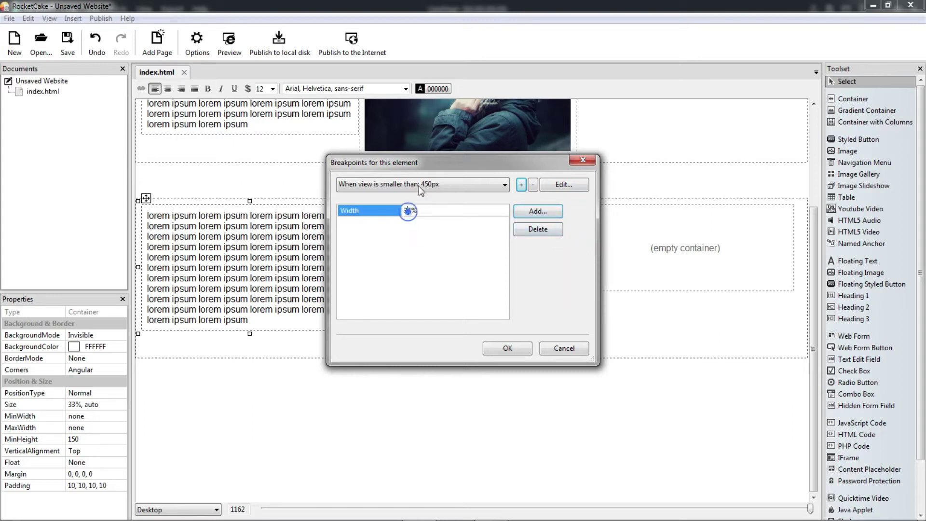
{"action": "key", "text": "BackSpace"}
{"action": "key", "text": "BackSpace"}
{"action": "type", "text": "100"}
{"action": "left_click", "coordinate": [502, 347]}
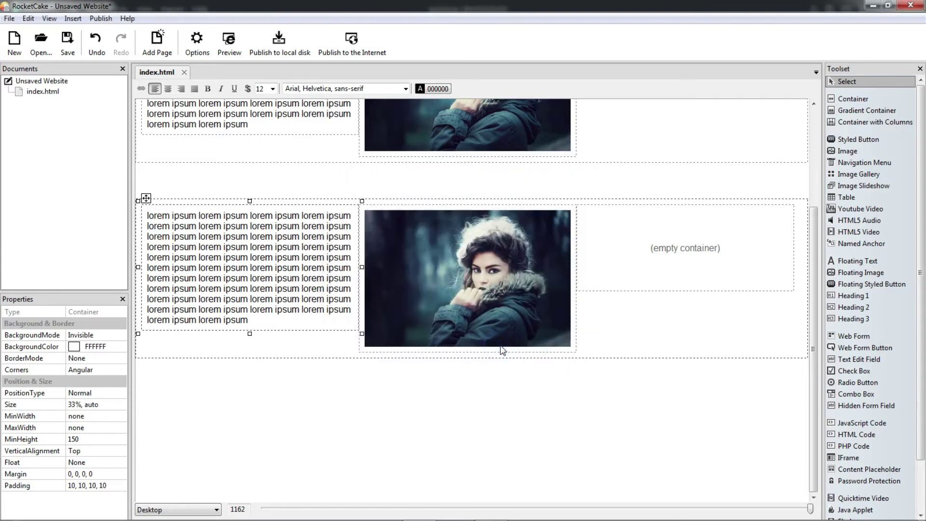
Give the bottom photo's container a below-450px breakpoint with Width 100%.
{"action": "right_click", "coordinate": [574, 257]}
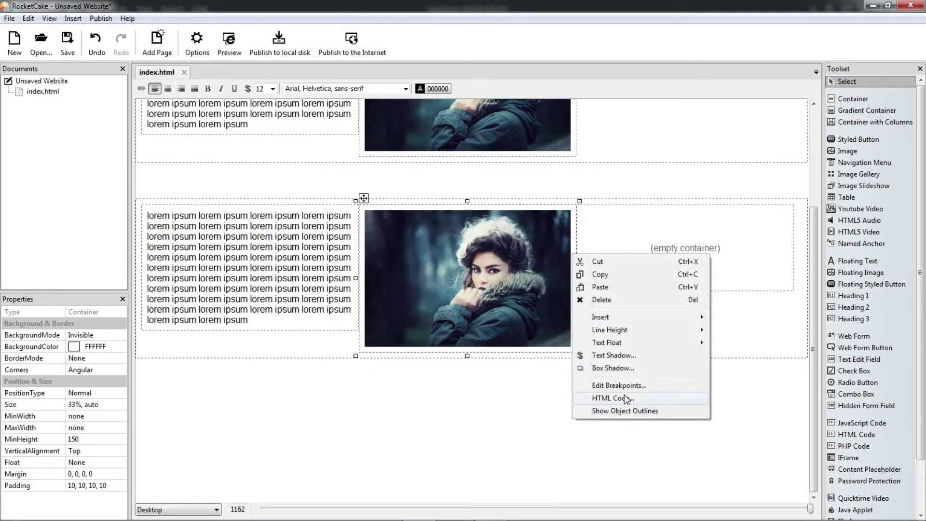
{"action": "left_click", "coordinate": [619, 385]}
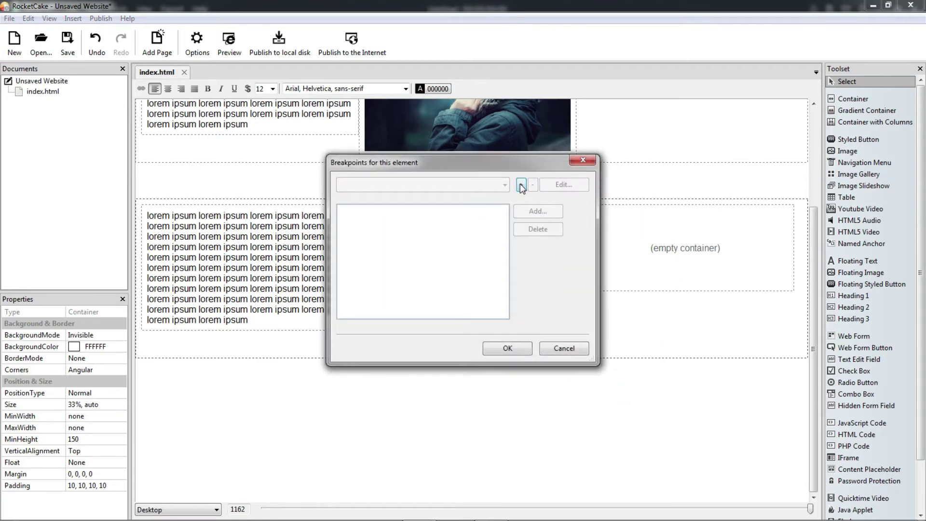
{"action": "left_click", "coordinate": [521, 185]}
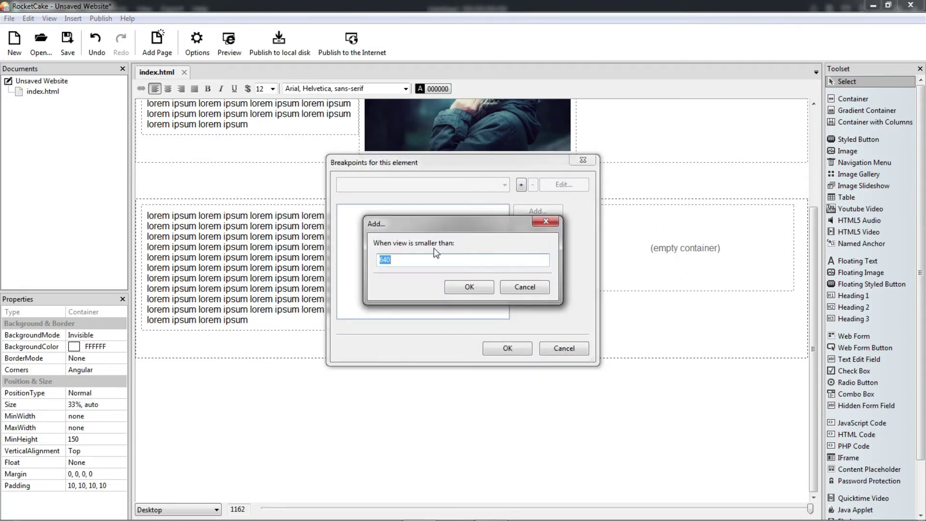
{"action": "type", "text": "450"}
{"action": "left_click", "coordinate": [453, 288]}
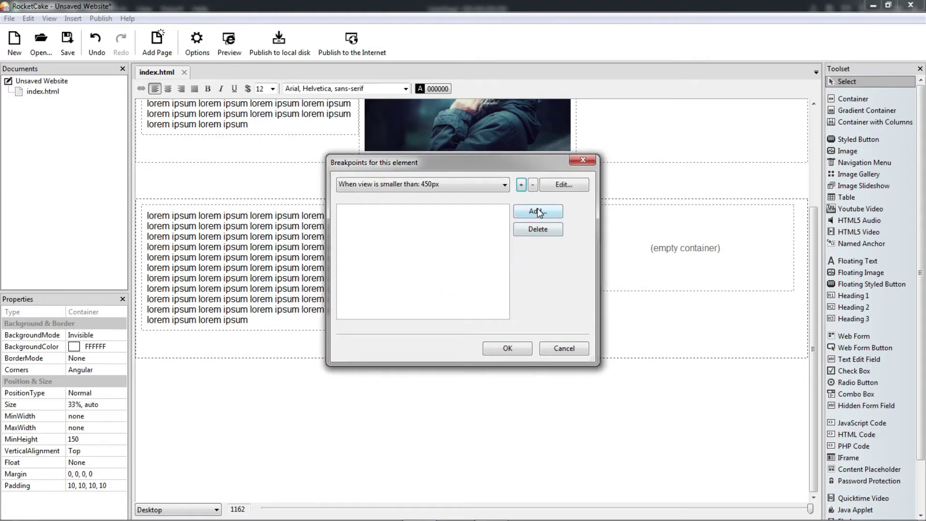
{"action": "left_click", "coordinate": [538, 212]}
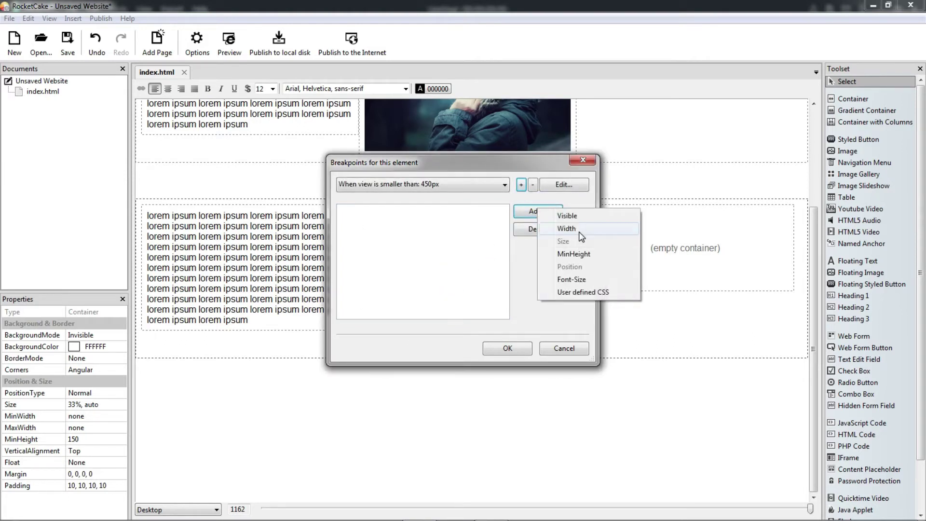
{"action": "left_click", "coordinate": [579, 231]}
{"action": "left_click", "coordinate": [408, 211]}
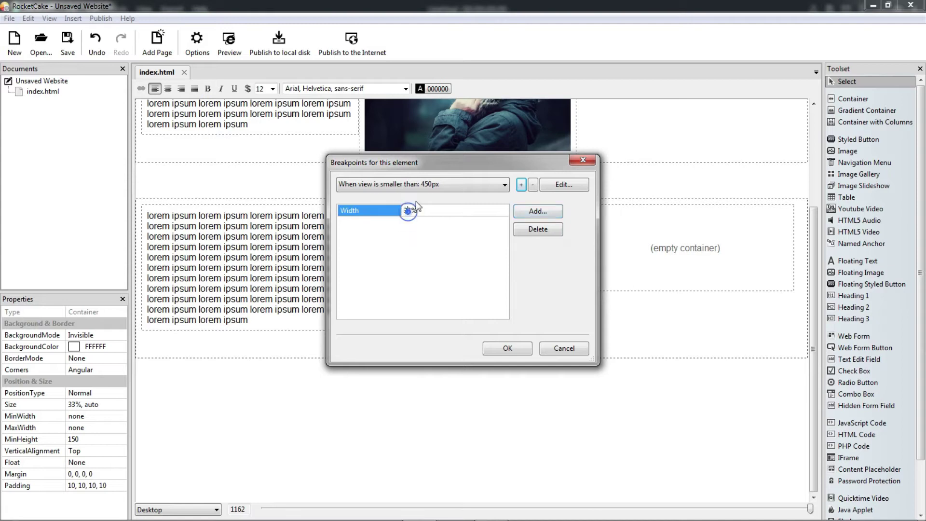
{"action": "key", "text": "BackSpace"}
{"action": "key", "text": "BackSpace"}
{"action": "type", "text": "100"}
{"action": "left_click", "coordinate": [497, 347]}
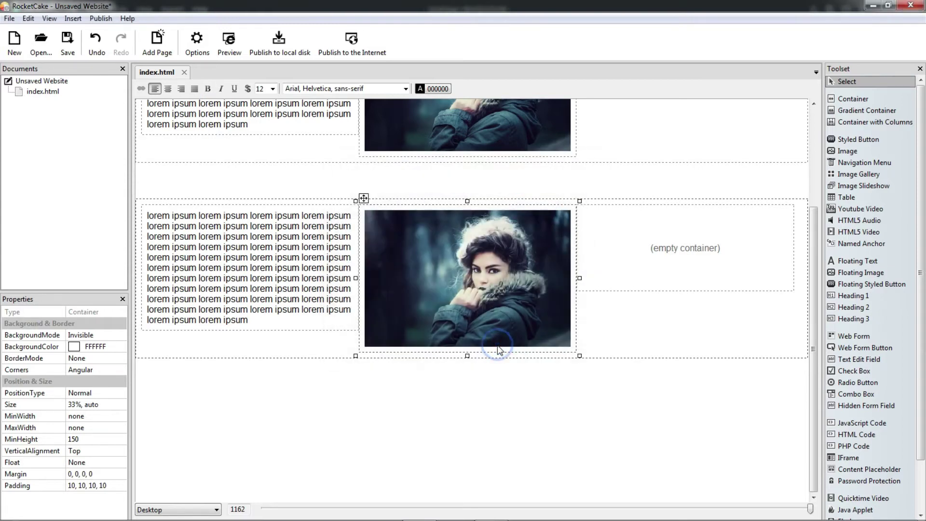
Give the empty right-hand container a below-450px breakpoint with Width 100%.
{"action": "left_click", "coordinate": [637, 232]}
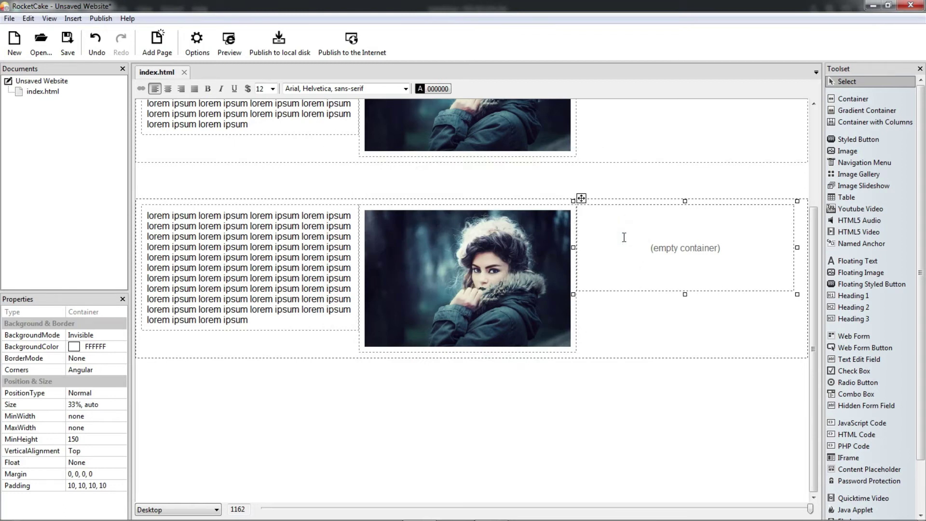
{"action": "right_click", "coordinate": [624, 237]}
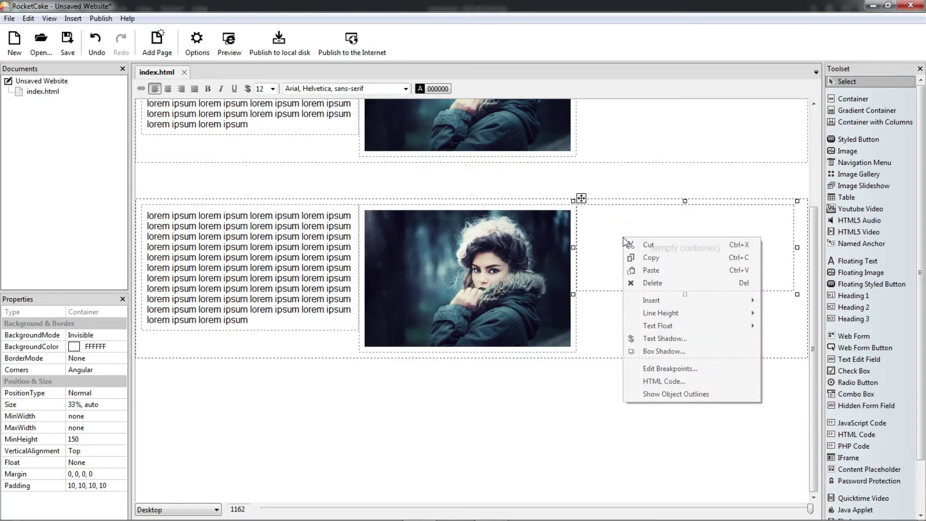
{"action": "left_click", "coordinate": [673, 369]}
{"action": "left_click", "coordinate": [521, 185]}
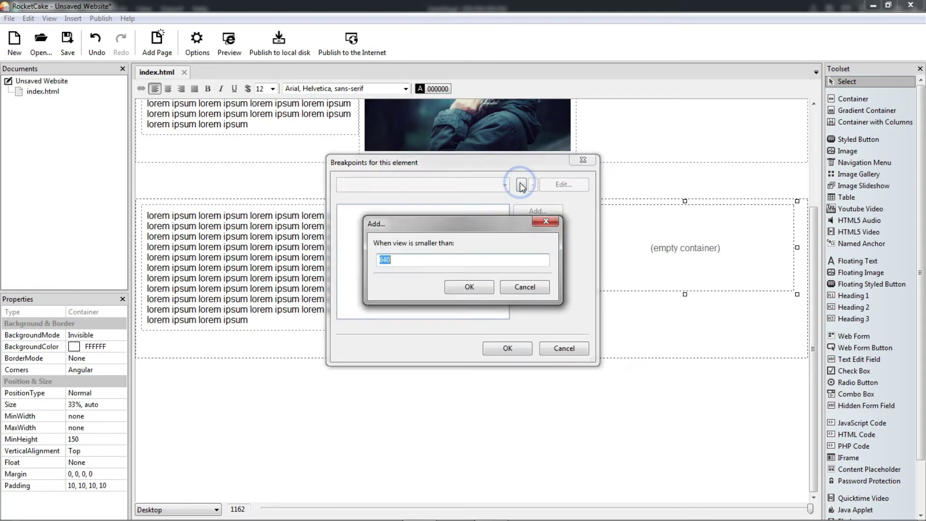
{"action": "type", "text": "45"}
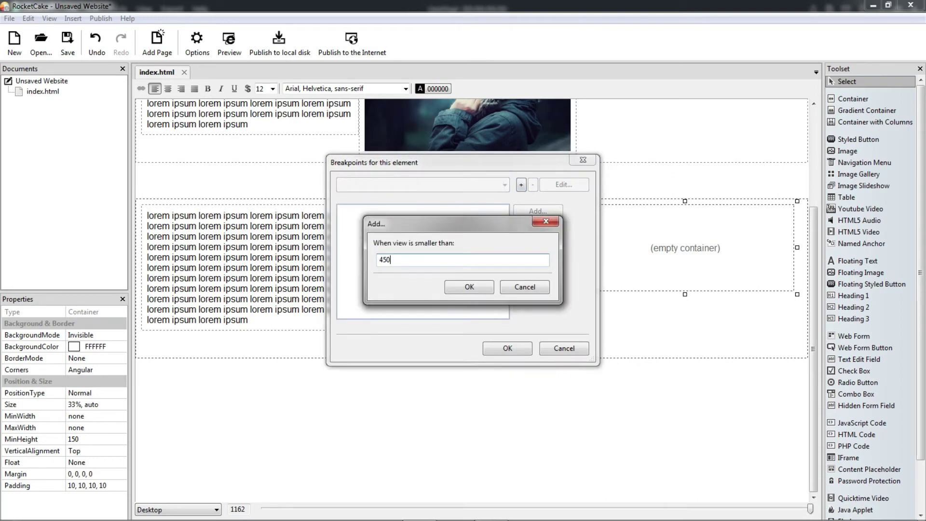
{"action": "type", "text": "0"}
{"action": "left_click", "coordinate": [483, 288]}
{"action": "left_click", "coordinate": [540, 212]}
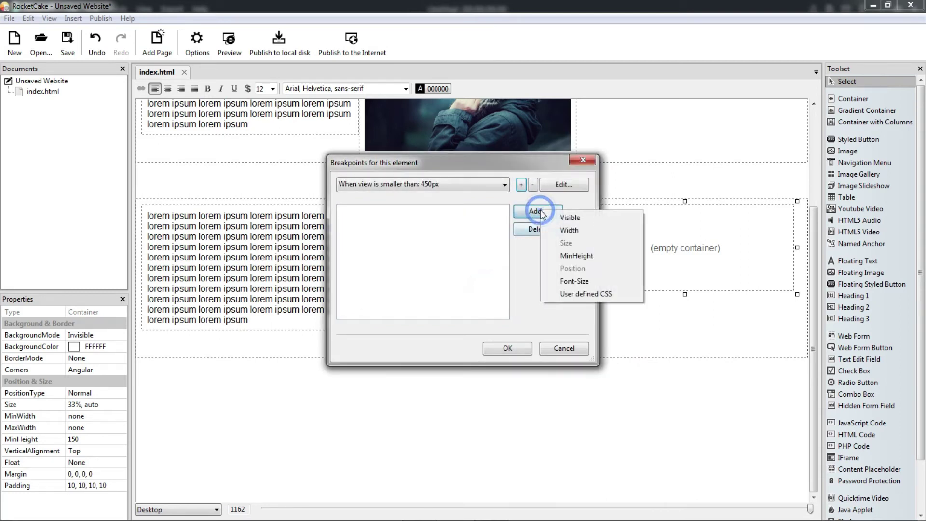
{"action": "left_click", "coordinate": [565, 230]}
{"action": "left_click", "coordinate": [413, 212]}
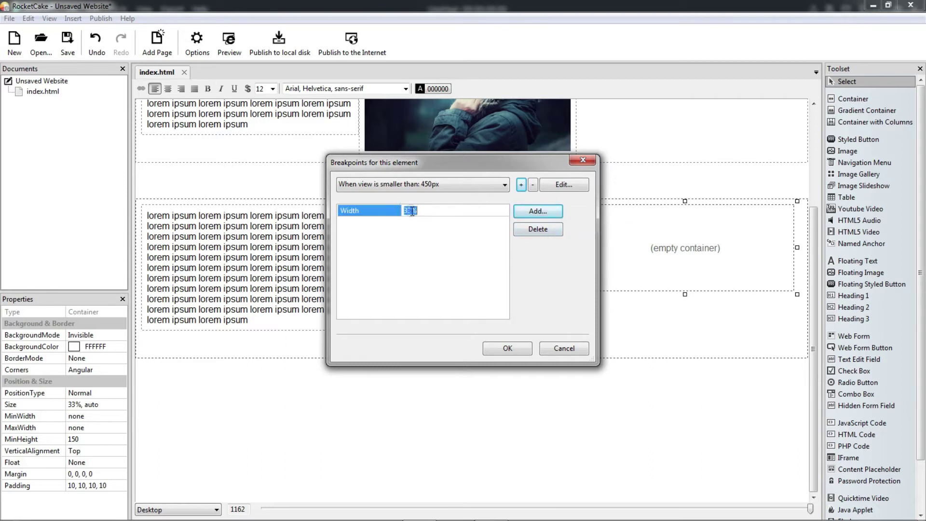
{"action": "left_click", "coordinate": [413, 212]}
{"action": "key", "text": "BackSpace"}
{"action": "key", "text": "BackSpace"}
{"action": "type", "text": "100"}
{"action": "left_click", "coordinate": [485, 349]}
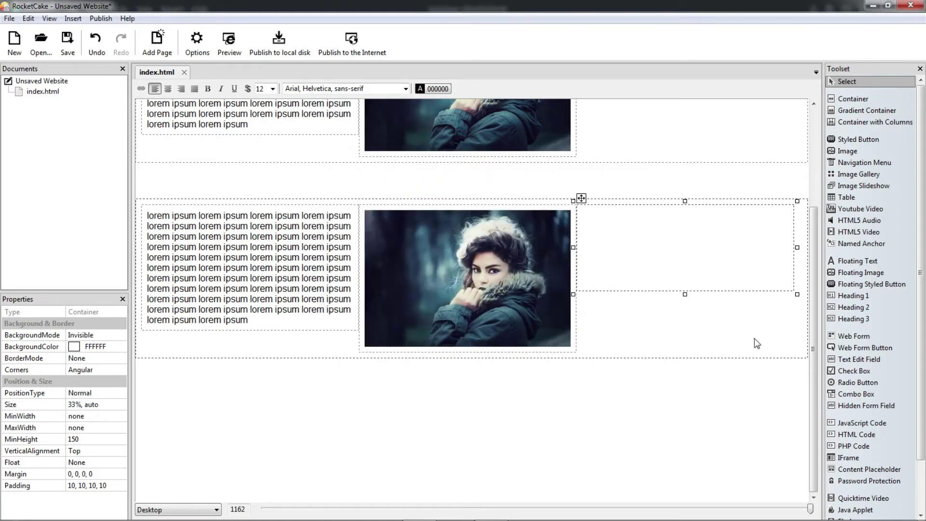
Narrow the preview to about 440px and scroll through the stacked rows.
{"action": "scroll", "coordinate": [813, 289], "scroll_direction": "up", "scroll_amount": 3}
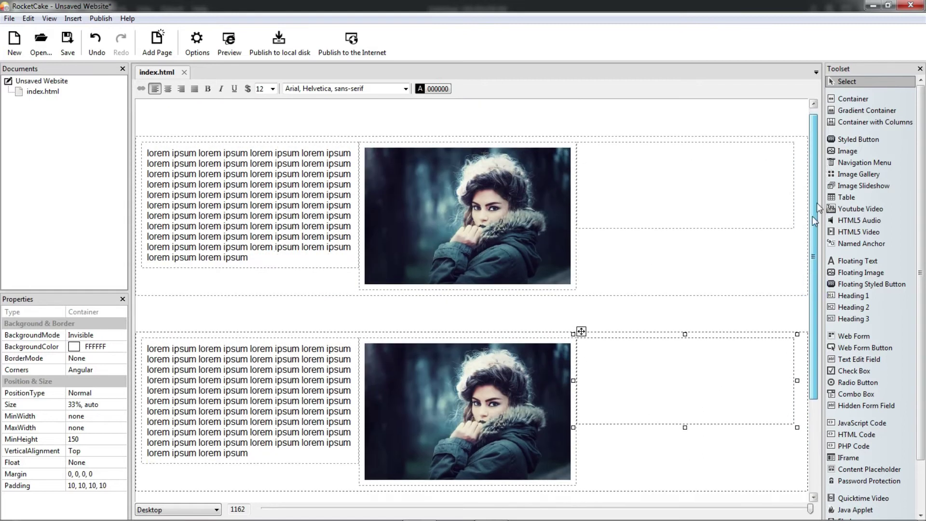
{"action": "scroll", "coordinate": [815, 217], "scroll_direction": "down", "scroll_amount": 3}
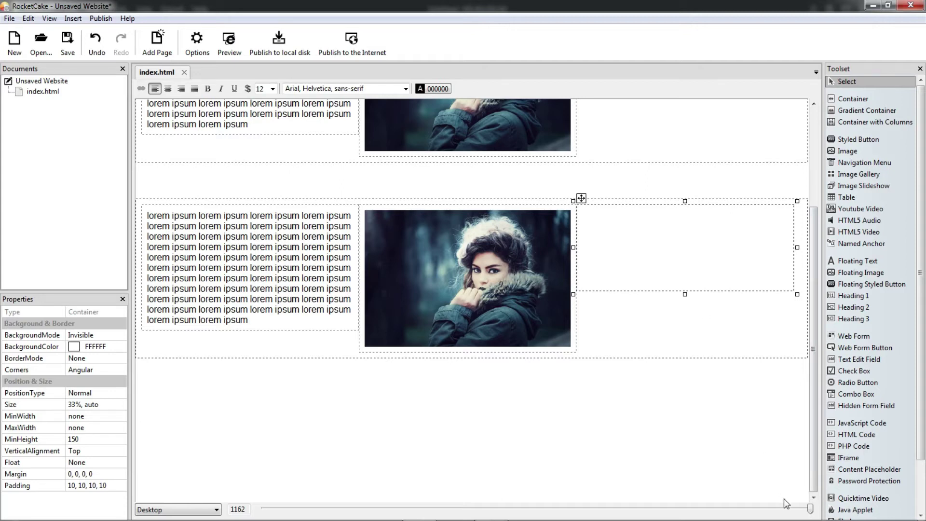
{"action": "left_click_drag", "start_coordinate": [811, 509], "coordinate": [657, 510]}
{"action": "left_click_drag", "start_coordinate": [813, 351], "coordinate": [817, 297]}
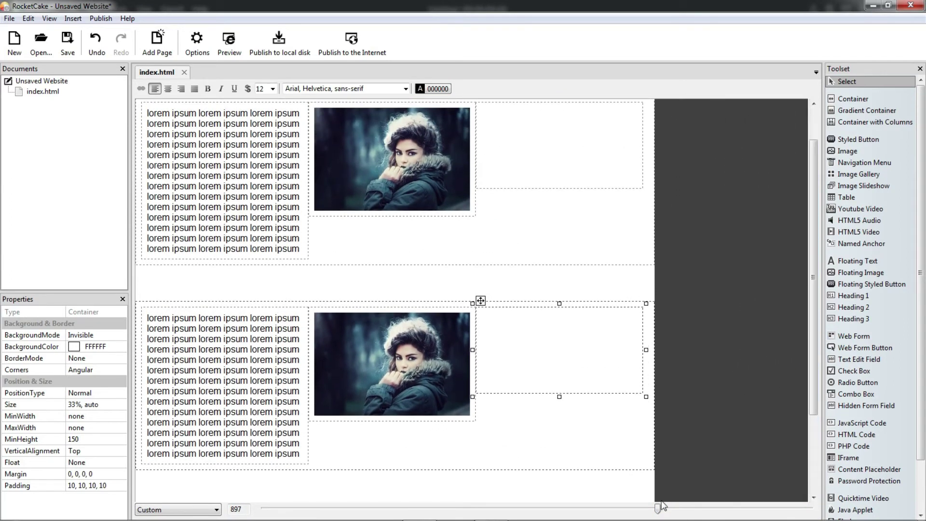
{"action": "left_click_drag", "start_coordinate": [657, 510], "coordinate": [394, 510]}
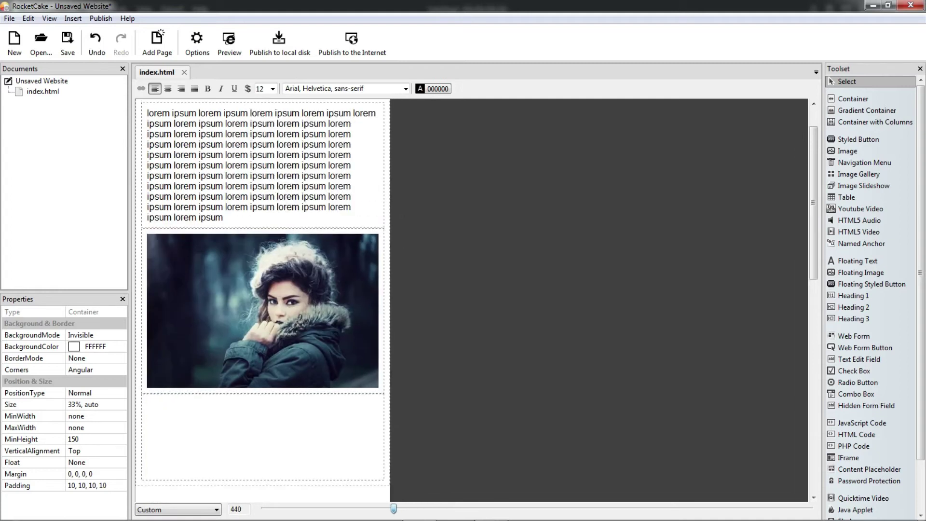
{"action": "scroll", "coordinate": [794, 328], "scroll_direction": "down", "scroll_amount": 5}
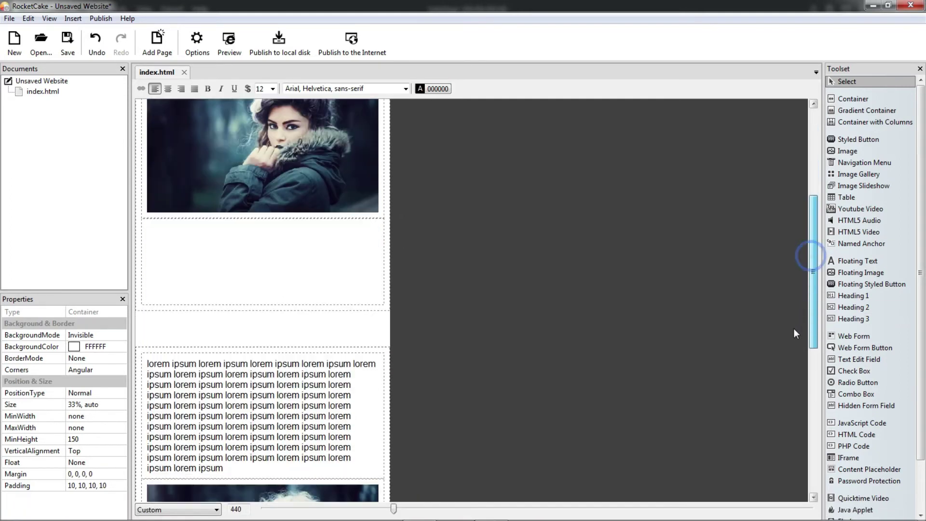
{"action": "scroll", "coordinate": [787, 406], "scroll_direction": "down", "scroll_amount": 5}
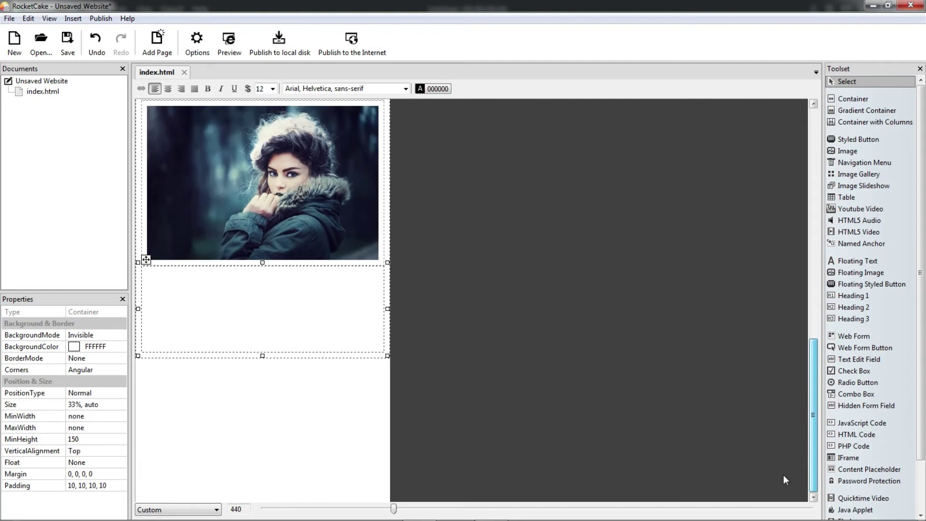
{"action": "scroll", "coordinate": [803, 347], "scroll_direction": "up", "scroll_amount": 5}
{"action": "scroll", "coordinate": [803, 346], "scroll_direction": "up", "scroll_amount": 5}
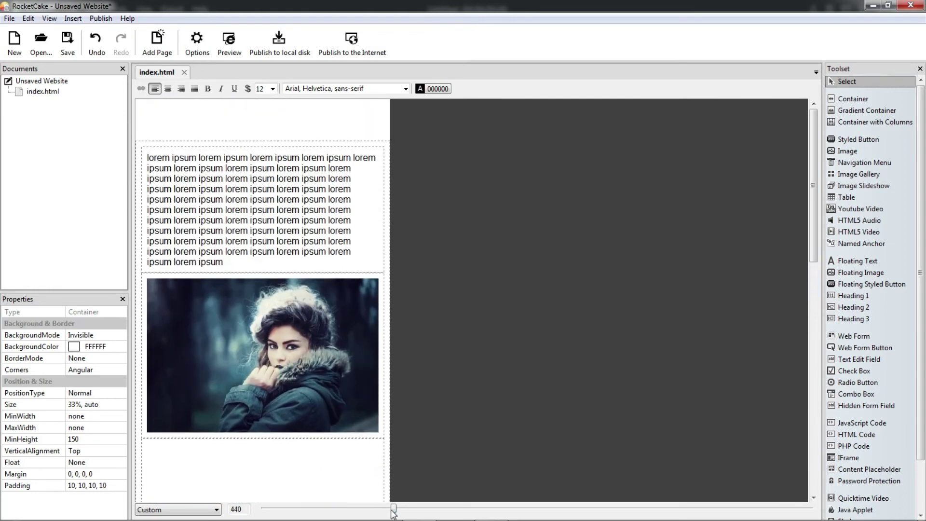
Return the preview to desktop width and delete the lower text-and-image row.
{"action": "left_click_drag", "start_coordinate": [394, 509], "coordinate": [810, 509]}
{"action": "left_click", "coordinate": [782, 466]}
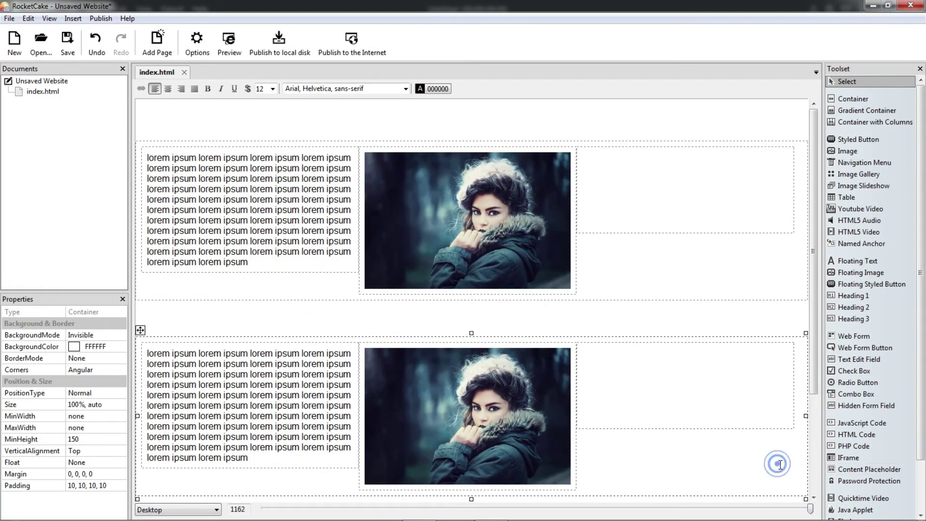
{"action": "key", "text": "Delete"}
Delete the upper text-and-image row and place a new Container with Columns on the page.
{"action": "left_click", "coordinate": [757, 264]}
{"action": "key", "text": "Delete"}
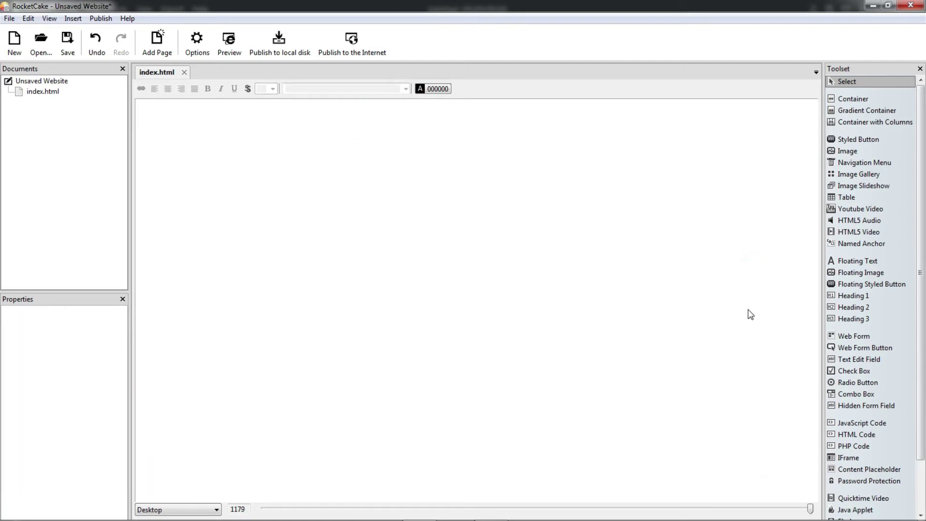
{"action": "left_click", "coordinate": [848, 123]}
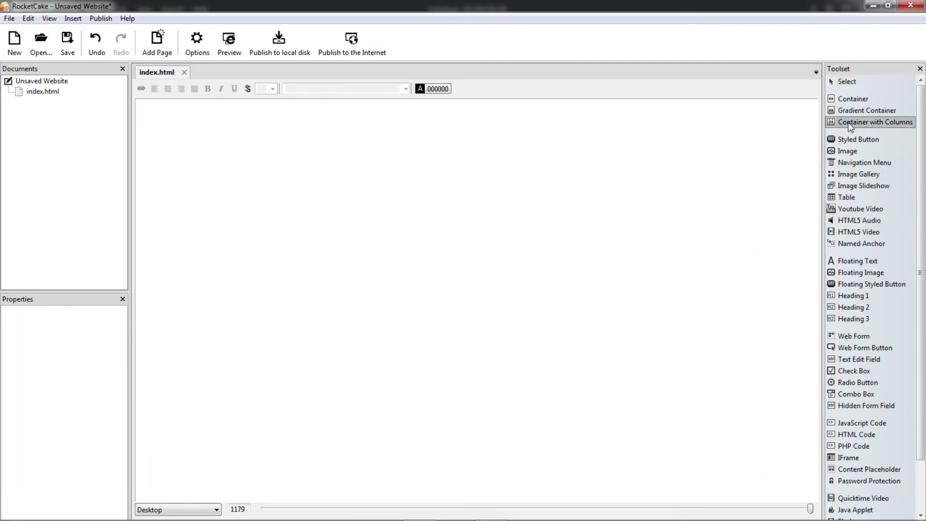
{"action": "left_click", "coordinate": [425, 193]}
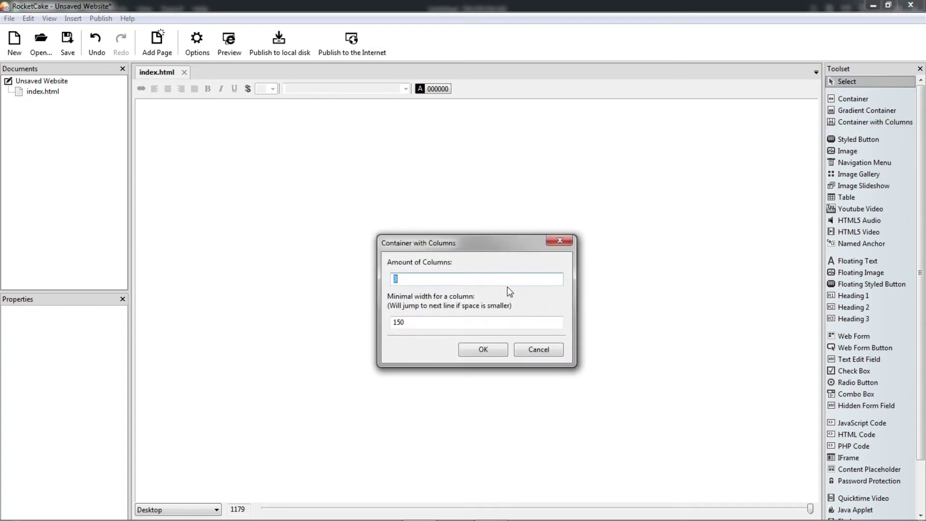
Give it 4 columns with 200 minimum width and remove the blank lines above it.
{"action": "type", "text": "41"}
{"action": "key", "text": "Tab"}
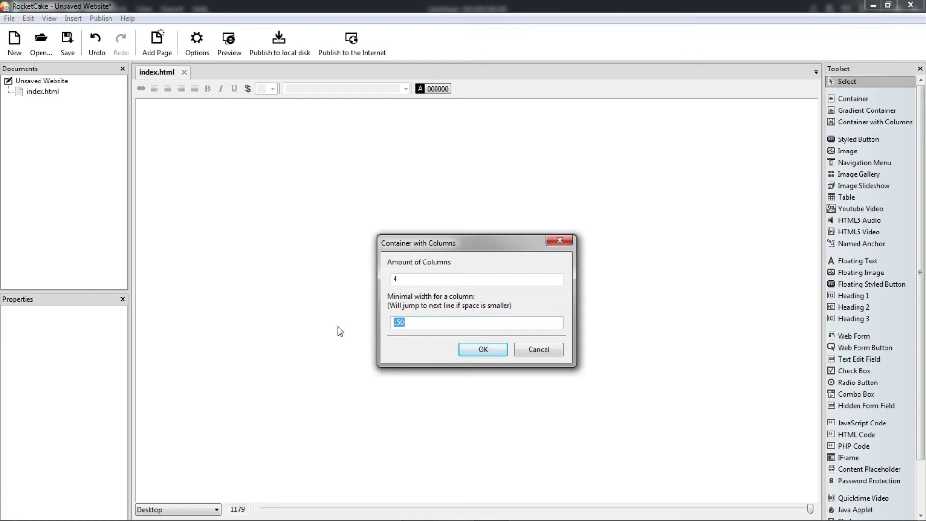
{"action": "type", "text": "200"}
{"action": "left_click", "coordinate": [484, 349]}
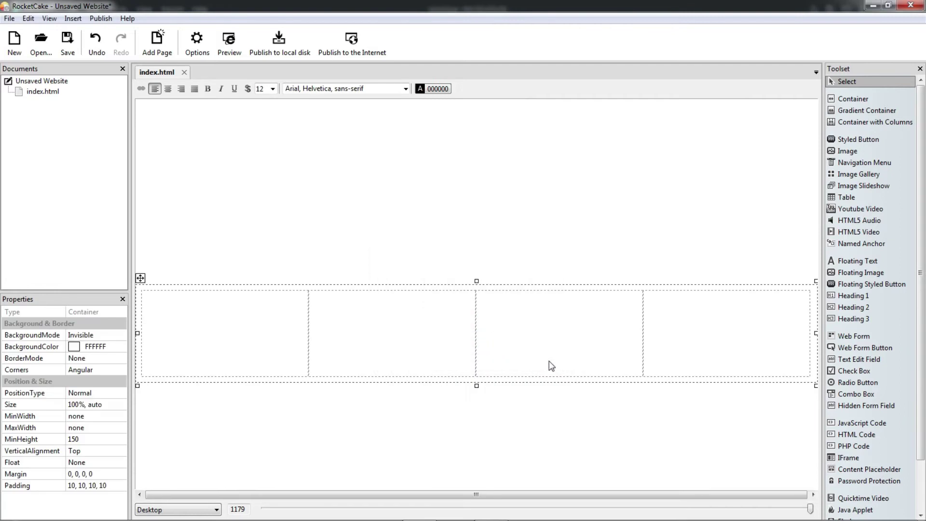
{"action": "left_click", "coordinate": [327, 142]}
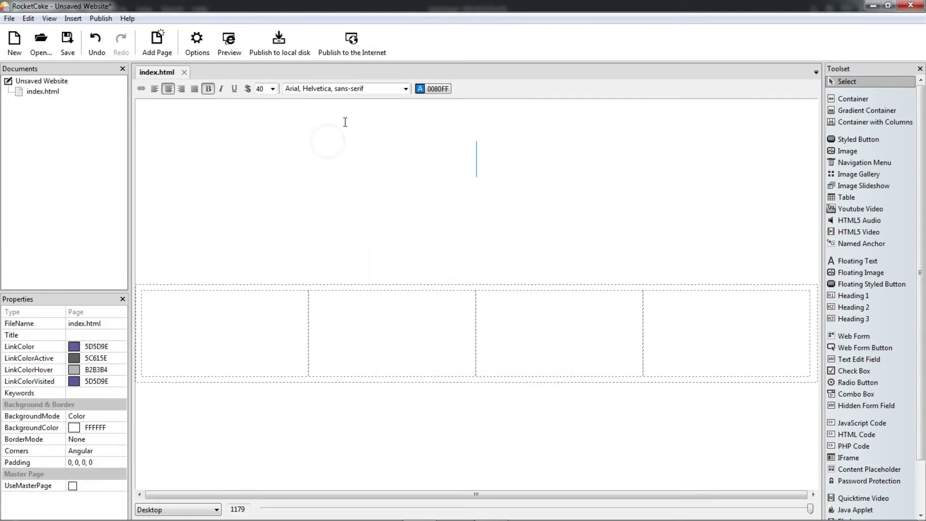
{"action": "key", "text": "BackSpace"}
{"action": "key", "text": "BackSpace"}
{"action": "key", "text": "BackSpace"}
{"action": "key", "text": "BackSpace"}
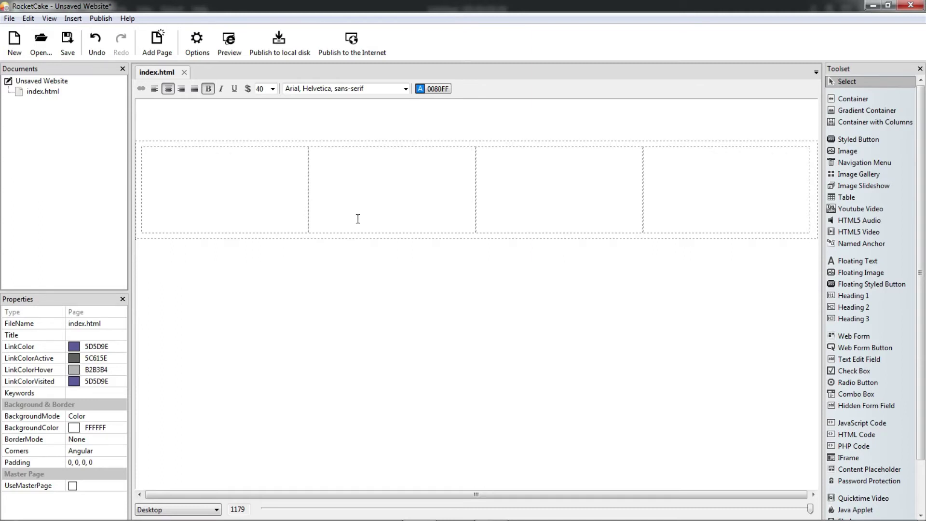
Set the first column's background to red and the second column's to yellow.
{"action": "left_click", "coordinate": [296, 210]}
{"action": "left_click", "coordinate": [117, 346]}
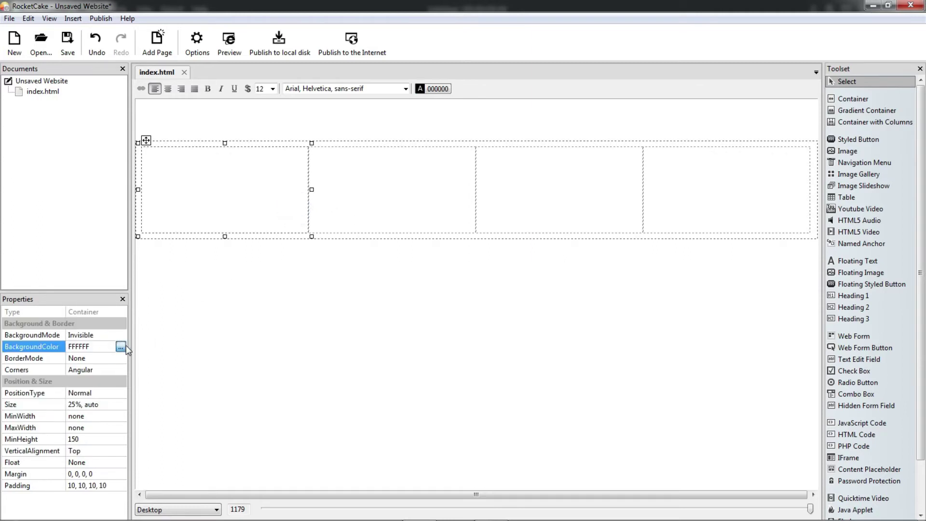
{"action": "left_click", "coordinate": [120, 347]}
{"action": "left_click", "coordinate": [152, 317]}
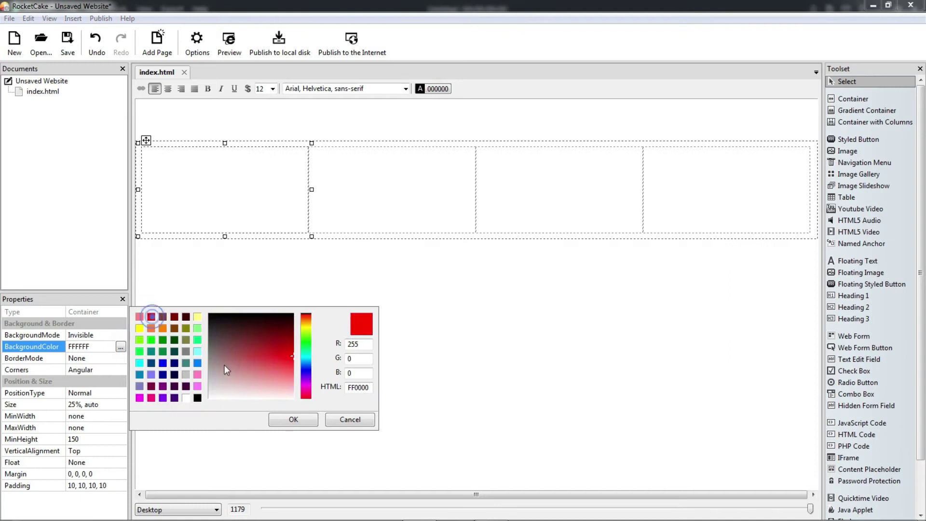
{"action": "left_click", "coordinate": [305, 419]}
{"action": "left_click", "coordinate": [354, 169]}
{"action": "left_click", "coordinate": [117, 347]}
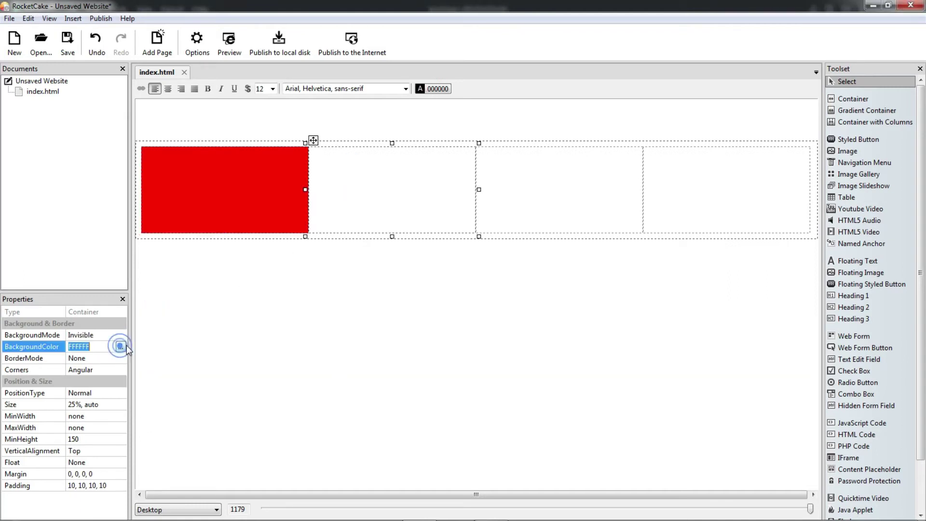
{"action": "left_click", "coordinate": [121, 347]}
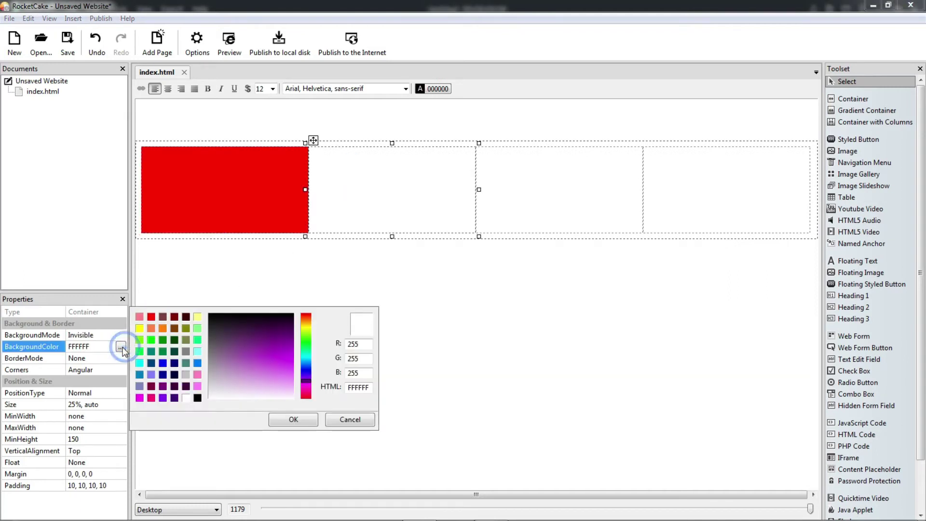
{"action": "left_click", "coordinate": [139, 328]}
{"action": "left_click", "coordinate": [287, 422]}
Set the third column's background to green (00FF00) and the fourth's to blue (0000FF).
{"action": "left_click", "coordinate": [523, 176]}
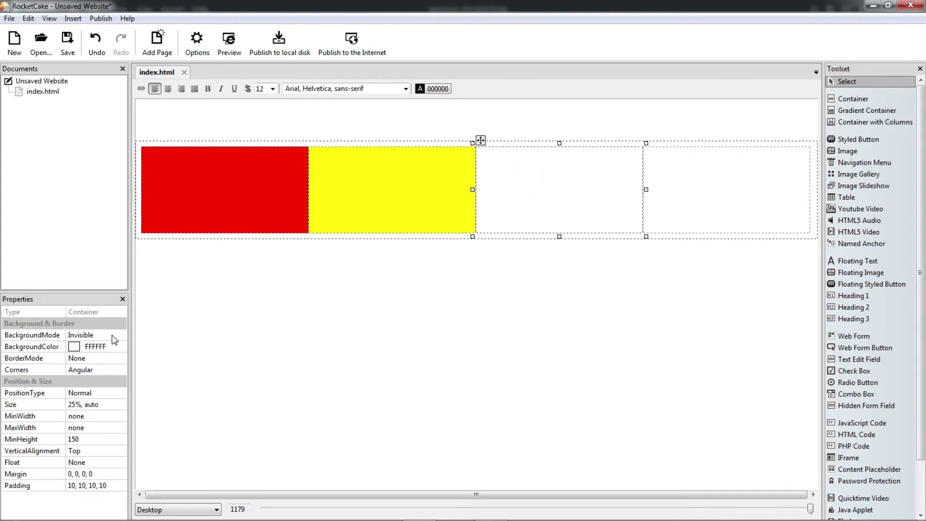
{"action": "left_click", "coordinate": [121, 347]}
{"action": "left_click", "coordinate": [121, 347]}
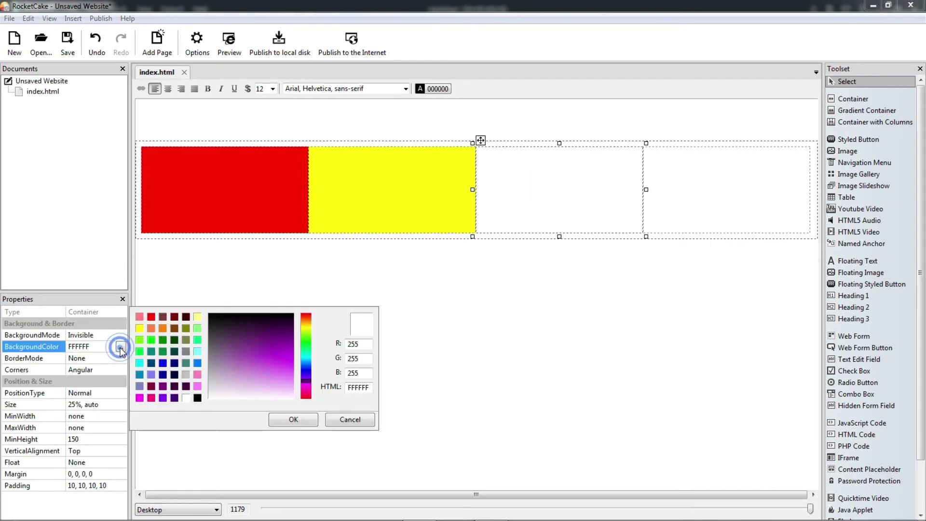
{"action": "left_click", "coordinate": [149, 343]}
{"action": "left_click", "coordinate": [287, 420]}
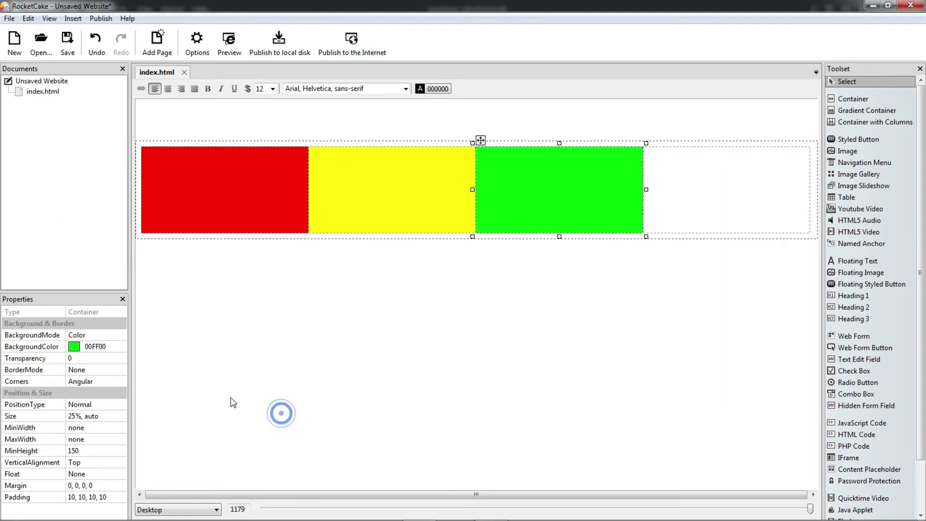
{"action": "left_click", "coordinate": [121, 347]}
{"action": "left_click", "coordinate": [121, 347]}
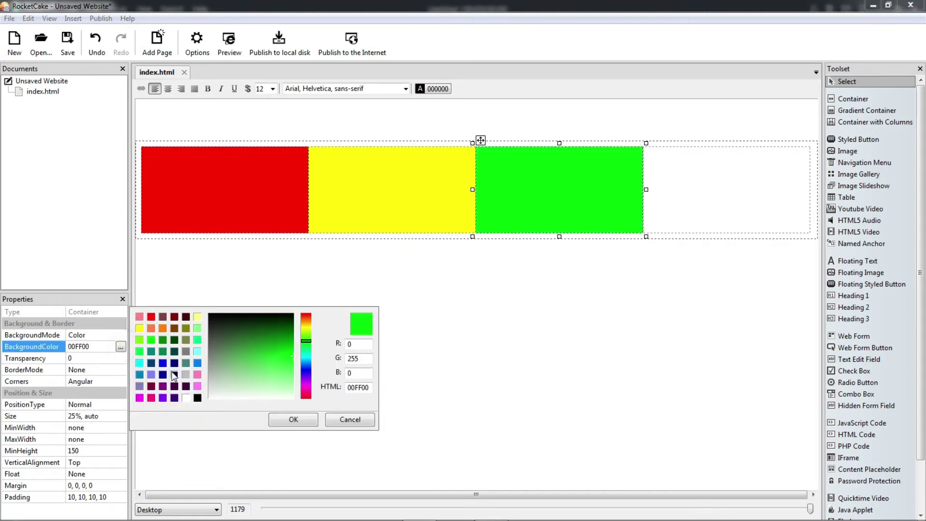
{"action": "left_click", "coordinate": [163, 364]}
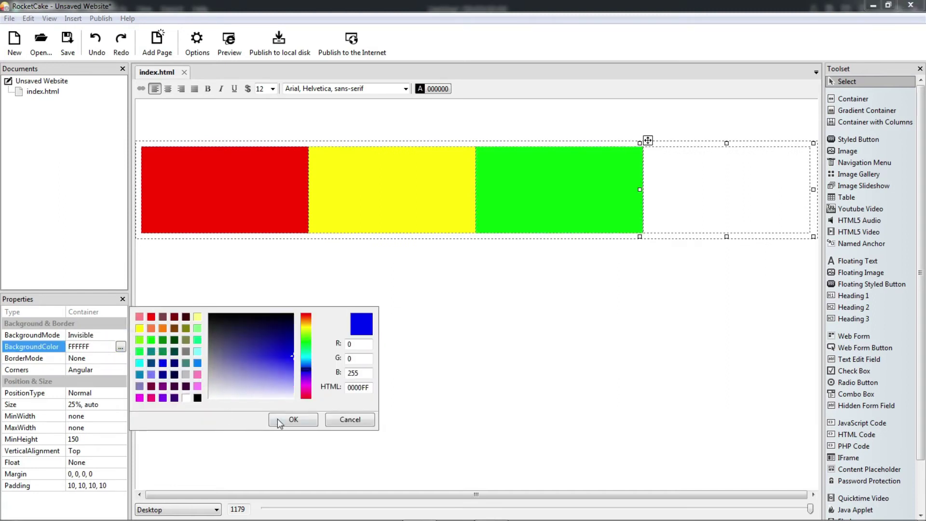
{"action": "left_click", "coordinate": [277, 419]}
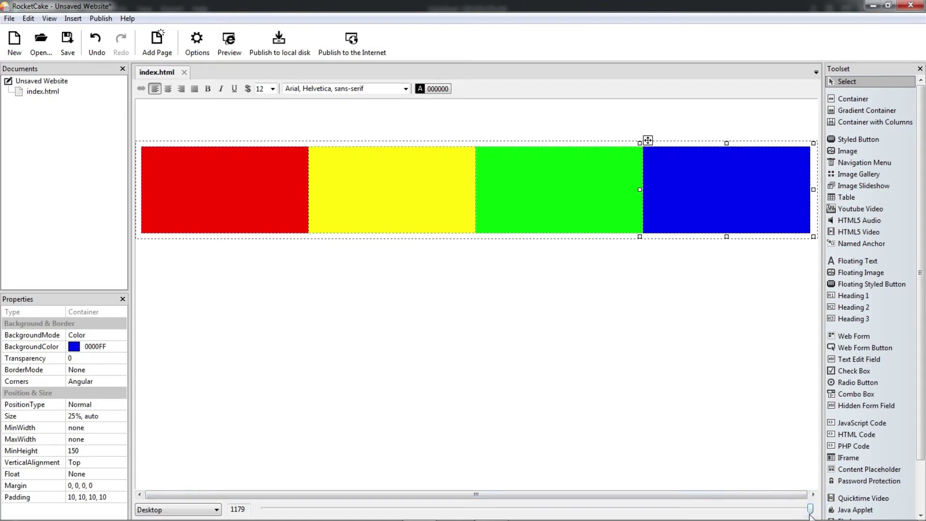
{"action": "left_click_drag", "start_coordinate": [810, 511], "coordinate": [622, 508]}
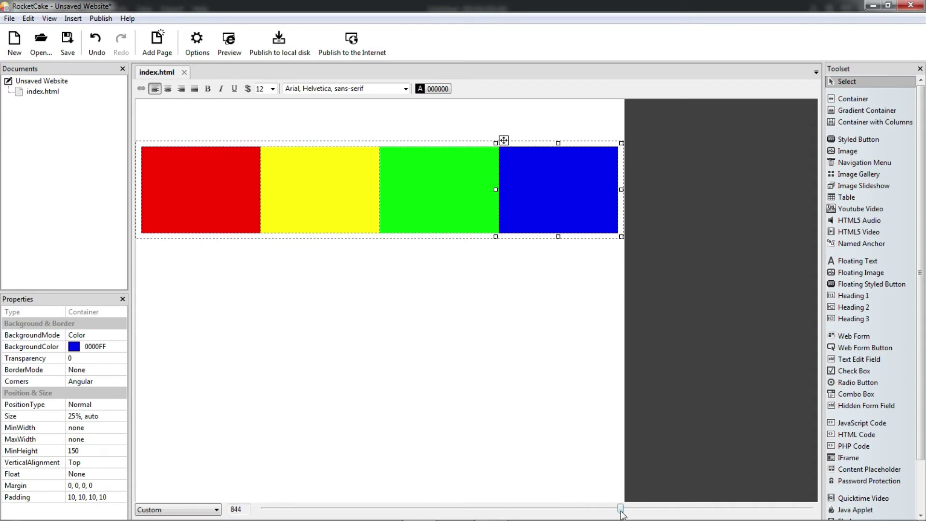
{"action": "left_click_drag", "start_coordinate": [622, 511], "coordinate": [584, 514]}
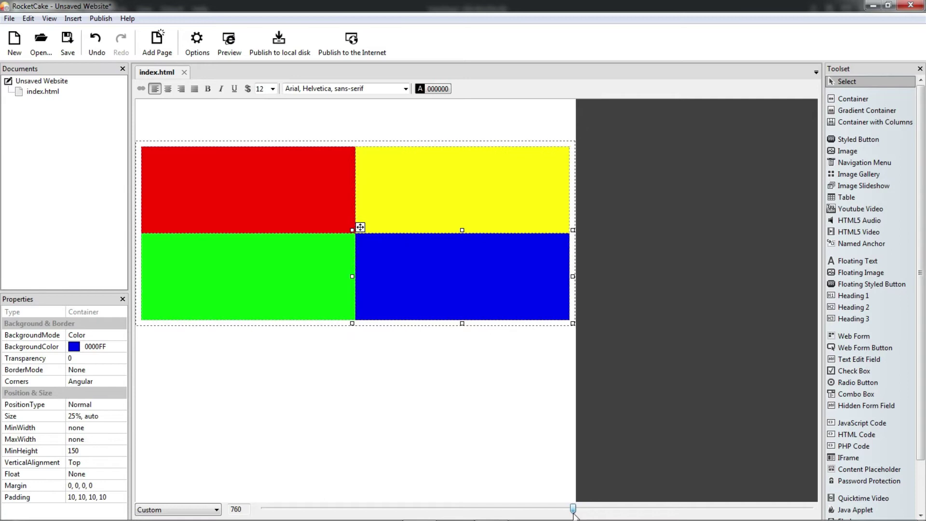
{"action": "left_click_drag", "start_coordinate": [573, 512], "coordinate": [810, 502]}
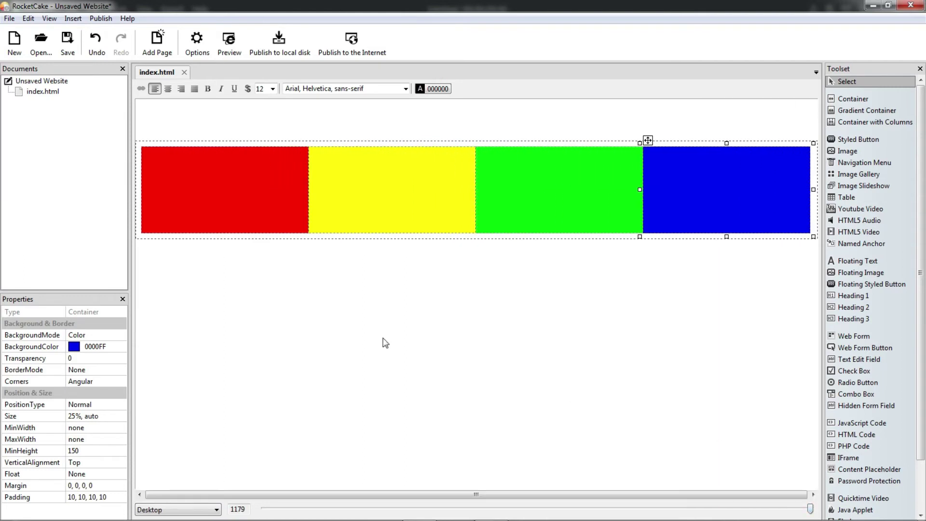
{"action": "right_click", "coordinate": [262, 180]}
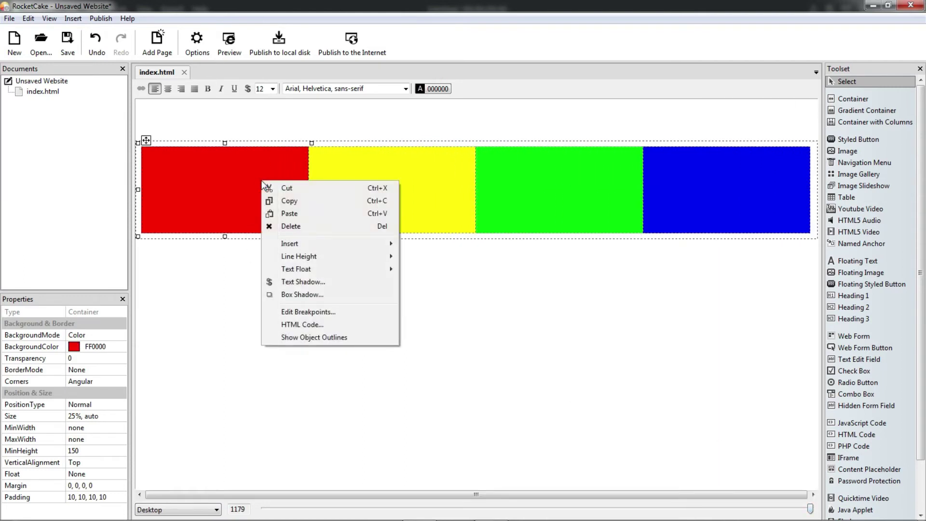
{"action": "left_click", "coordinate": [307, 313]}
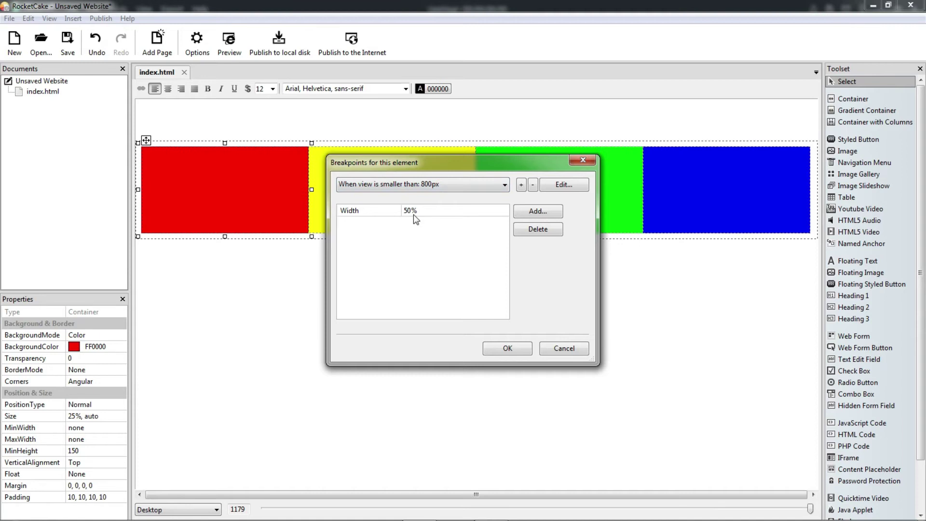
{"action": "left_click", "coordinate": [505, 185]}
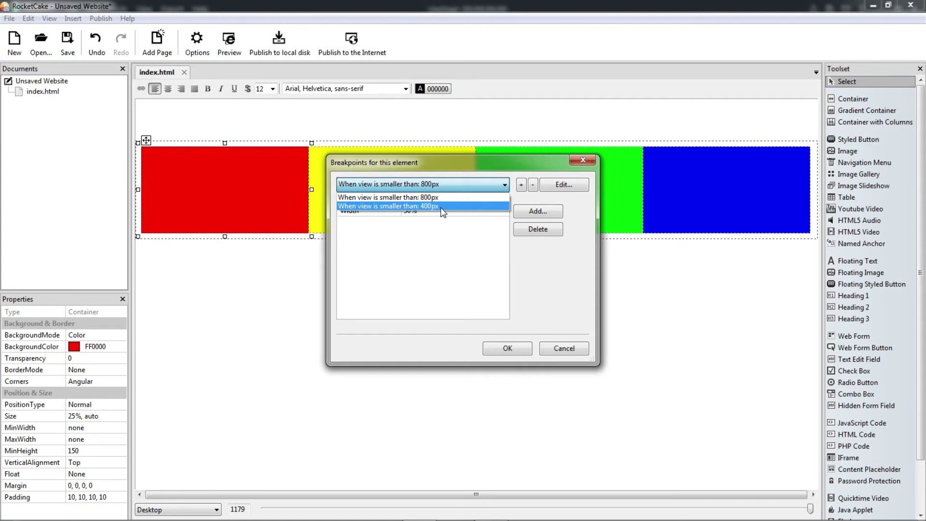
{"action": "left_click", "coordinate": [441, 207]}
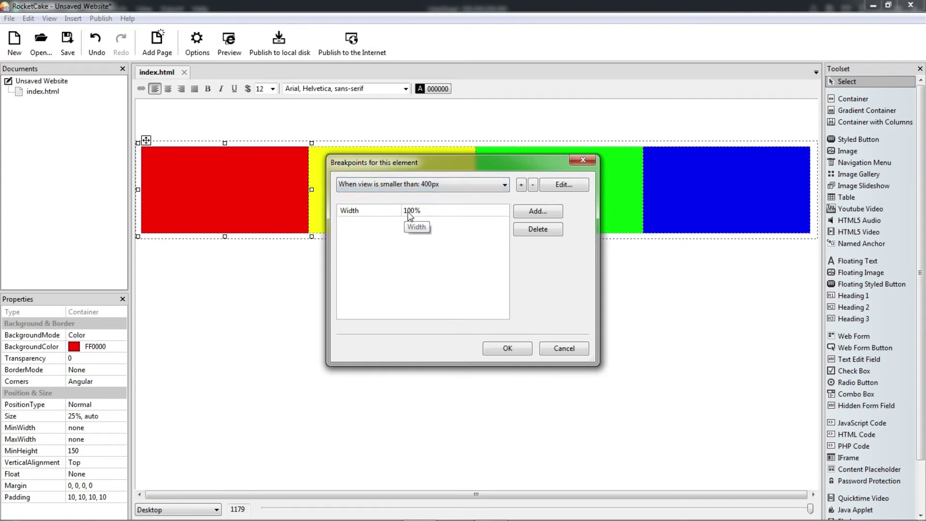
{"action": "left_click", "coordinate": [507, 349]}
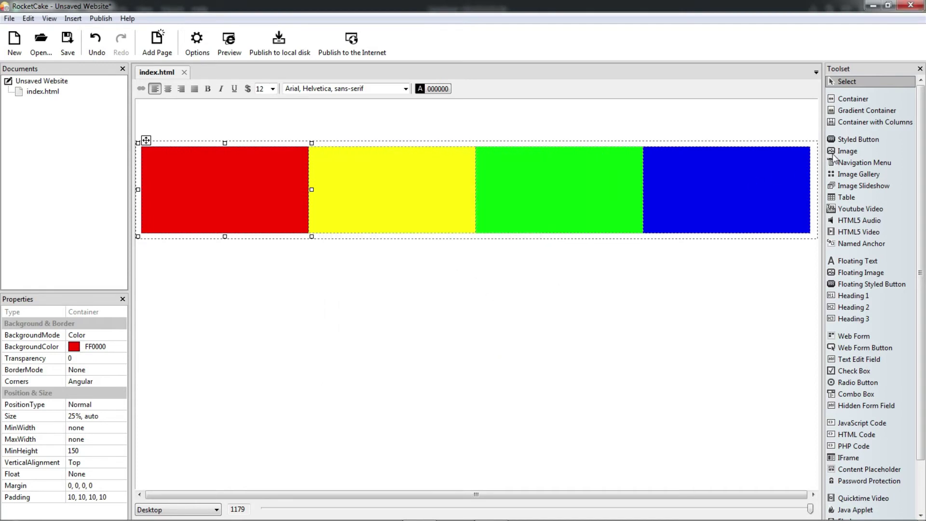
Insert a plain container below the colour row and push it down with a blank line.
{"action": "left_click", "coordinate": [855, 98]}
{"action": "left_click", "coordinate": [310, 357]}
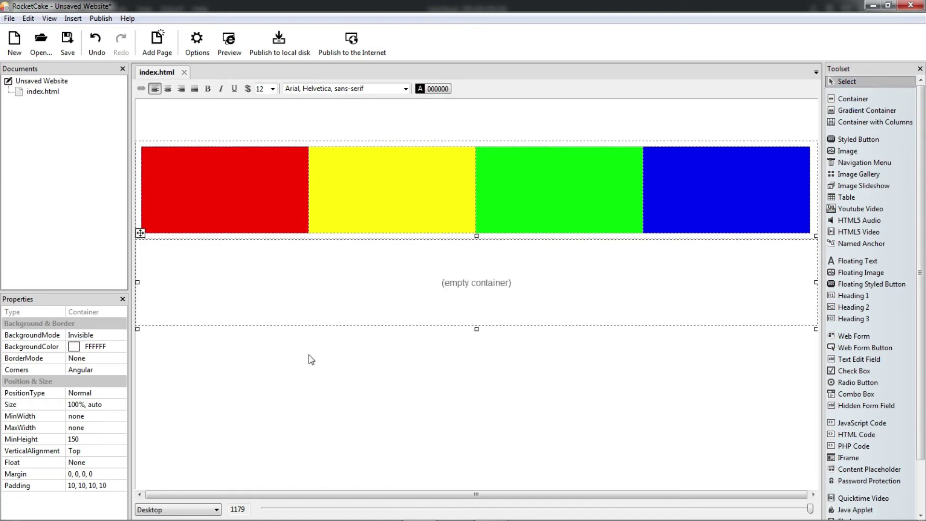
{"action": "left_click", "coordinate": [281, 383]}
{"action": "left_click", "coordinate": [230, 373]}
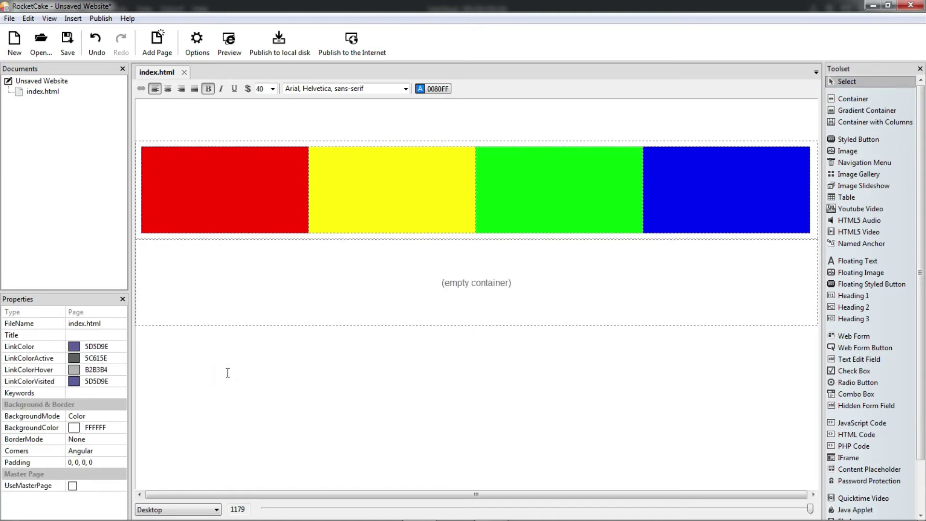
{"action": "key", "text": "Return"}
{"action": "left_click", "coordinate": [372, 375]}
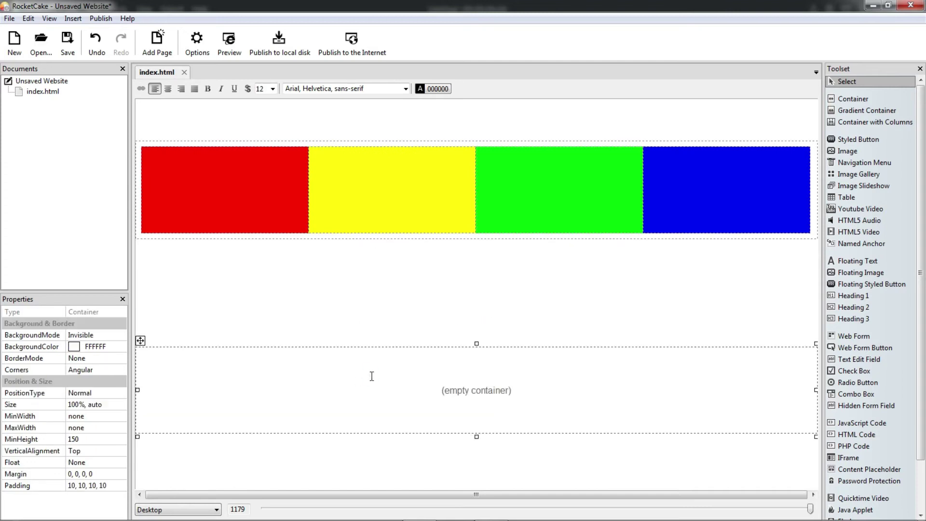
Nest a container inside it and set its width to 25%.
{"action": "left_click", "coordinate": [852, 99]}
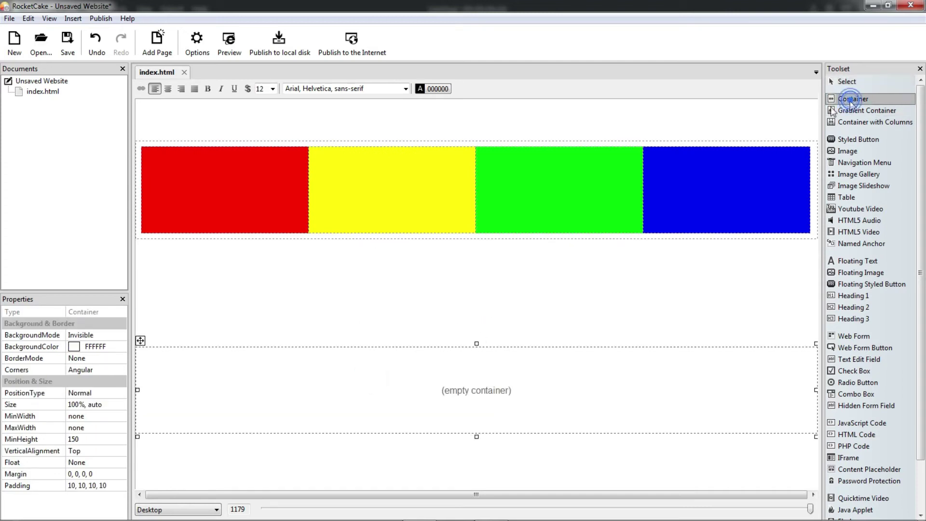
{"action": "left_click", "coordinate": [203, 402]}
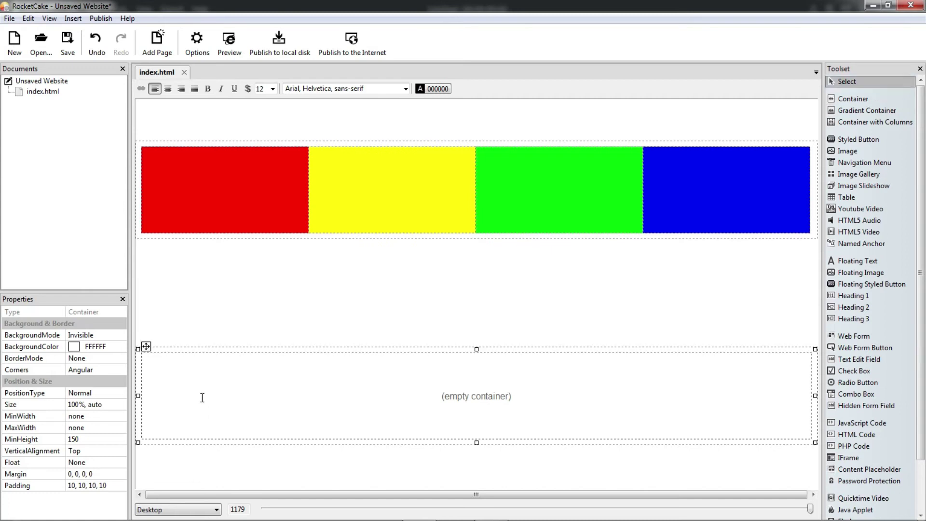
{"action": "left_click", "coordinate": [80, 408]}
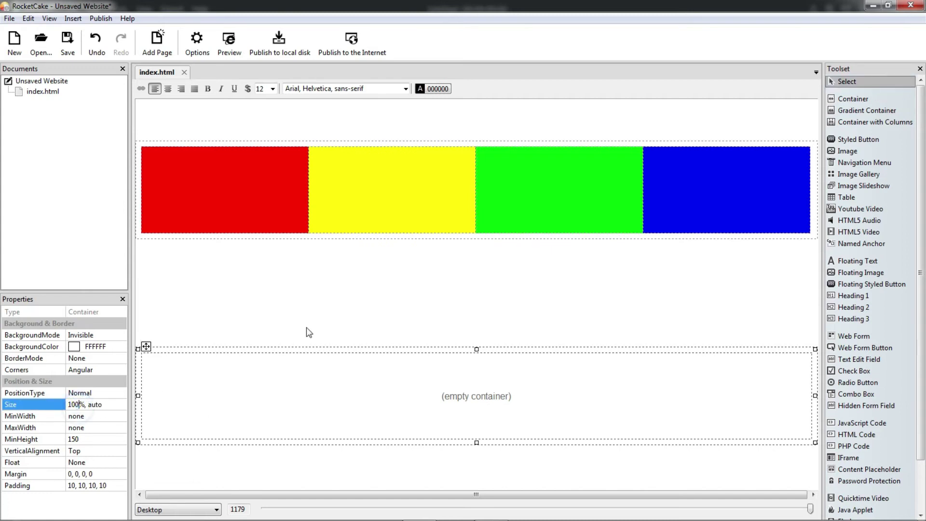
{"action": "key", "text": "BackSpace"}
{"action": "key", "text": "BackSpace"}
{"action": "key", "text": "BackSpace"}
{"action": "type", "text": "25"}
{"action": "key", "text": "Return"}
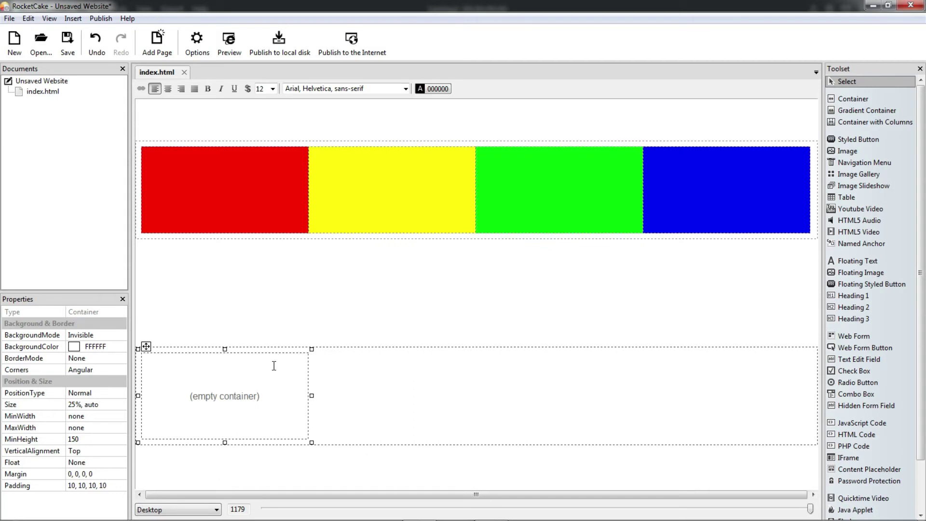
Add an 800px breakpoint to the inner block that sets its Width to 50%.
{"action": "right_click", "coordinate": [263, 383]}
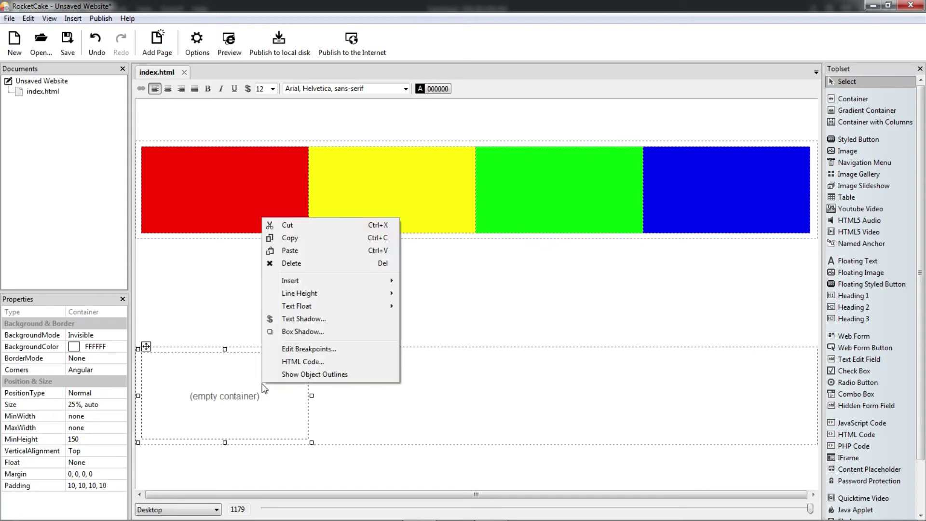
{"action": "left_click", "coordinate": [315, 348]}
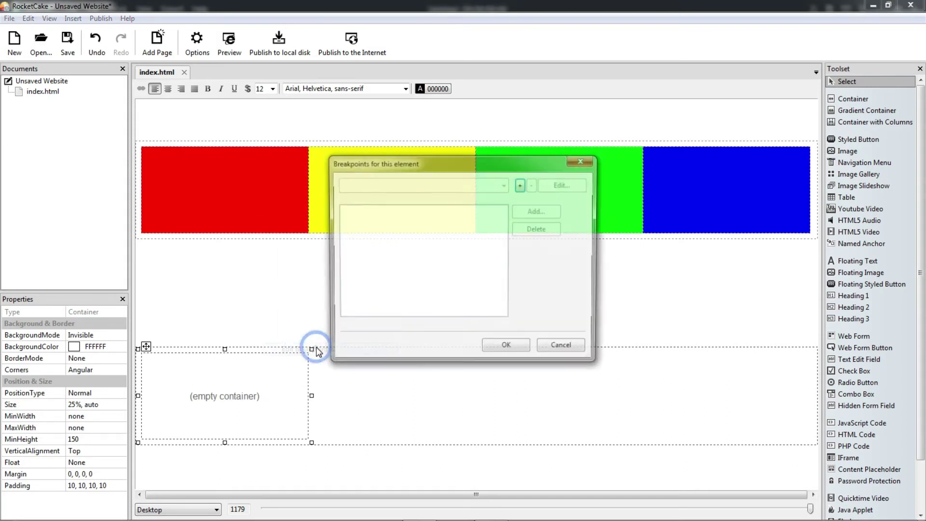
{"action": "left_click", "coordinate": [522, 186]}
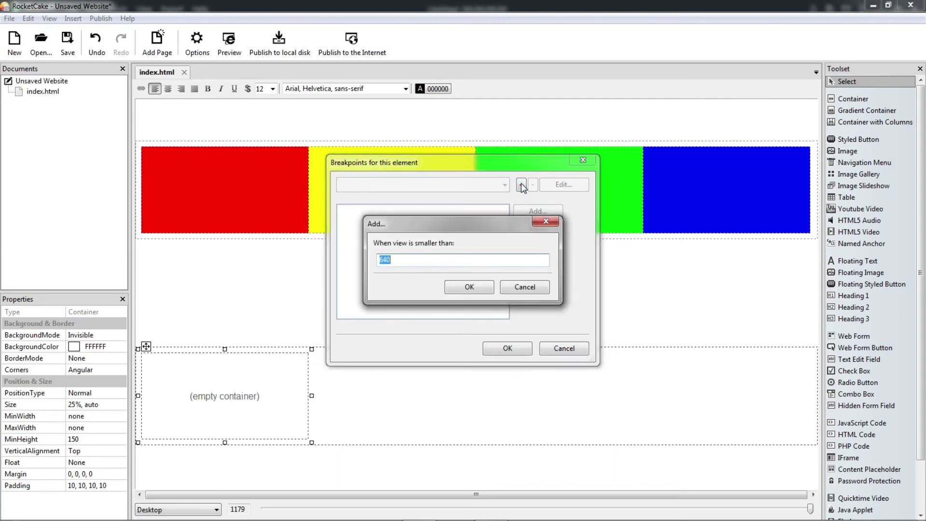
{"action": "type", "text": "800"}
{"action": "left_click", "coordinate": [474, 287]}
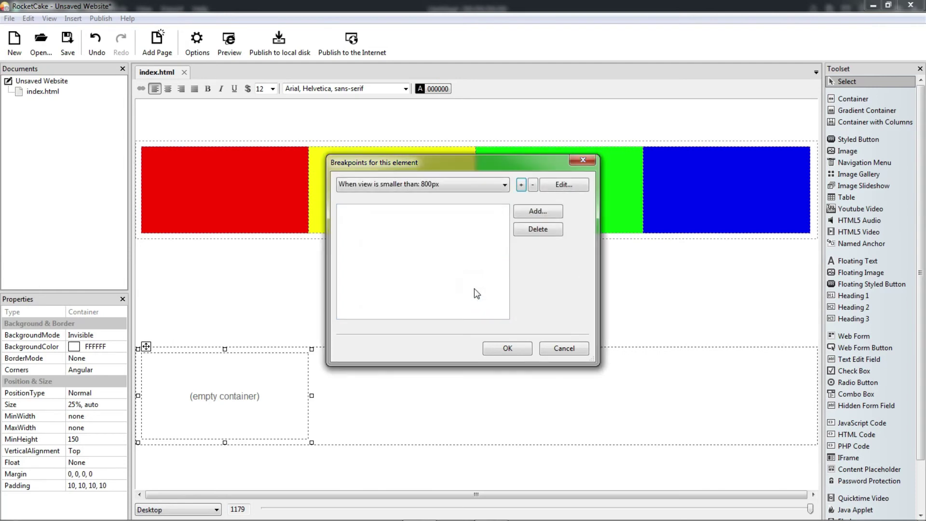
{"action": "left_click", "coordinate": [539, 213]}
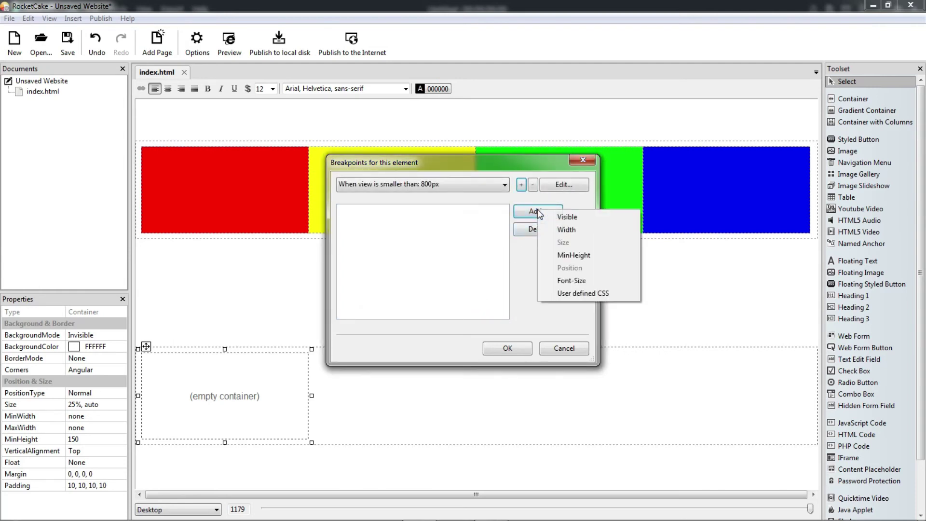
{"action": "left_click", "coordinate": [574, 233]}
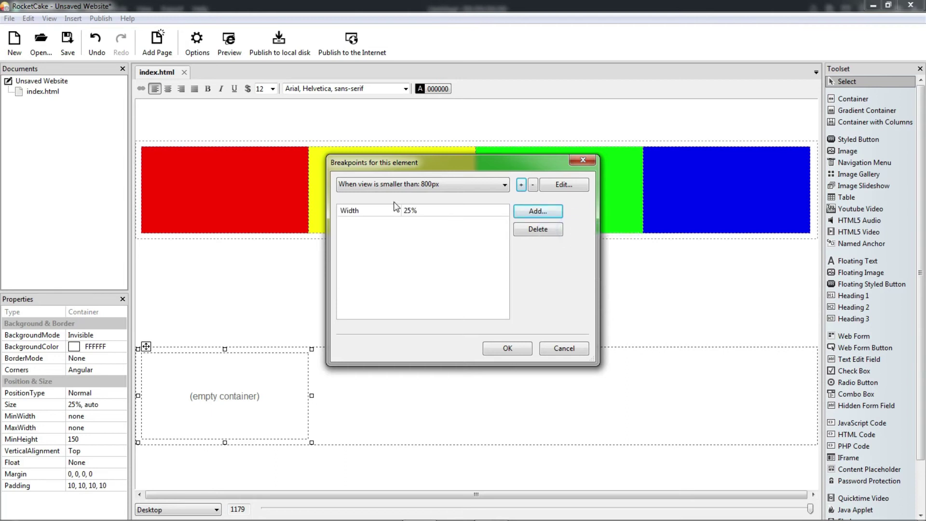
{"action": "left_click", "coordinate": [409, 217]}
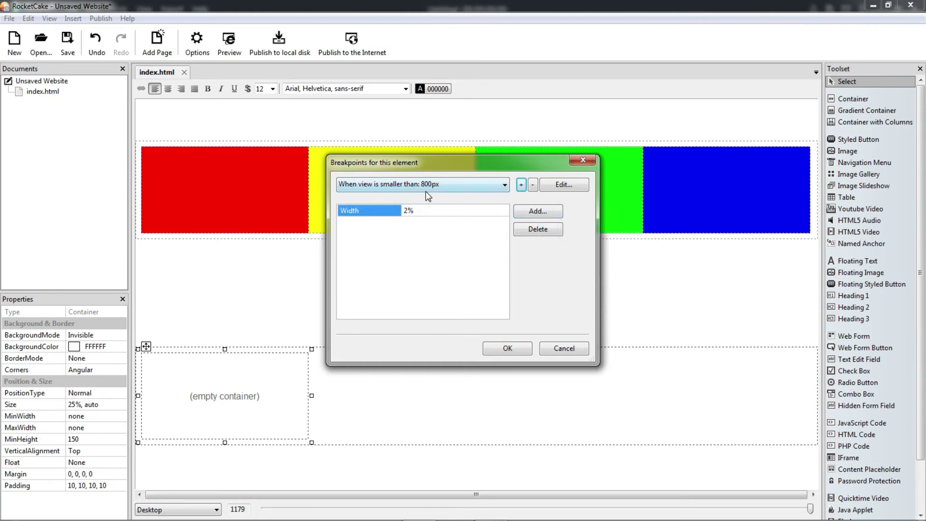
{"action": "type", "text": "500"}
{"action": "left_click", "coordinate": [502, 348]}
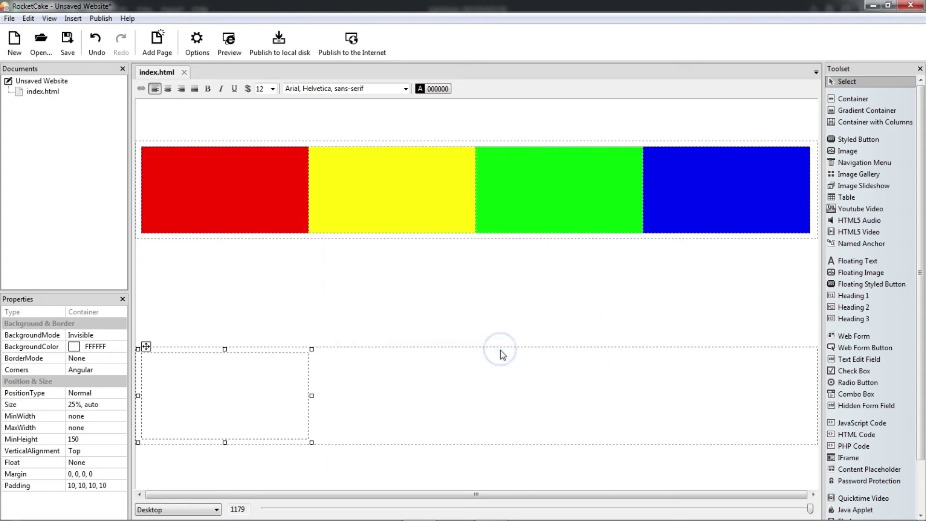
Add a 400px breakpoint to the inner block that sets its Width to 100%.
{"action": "right_click", "coordinate": [241, 398]}
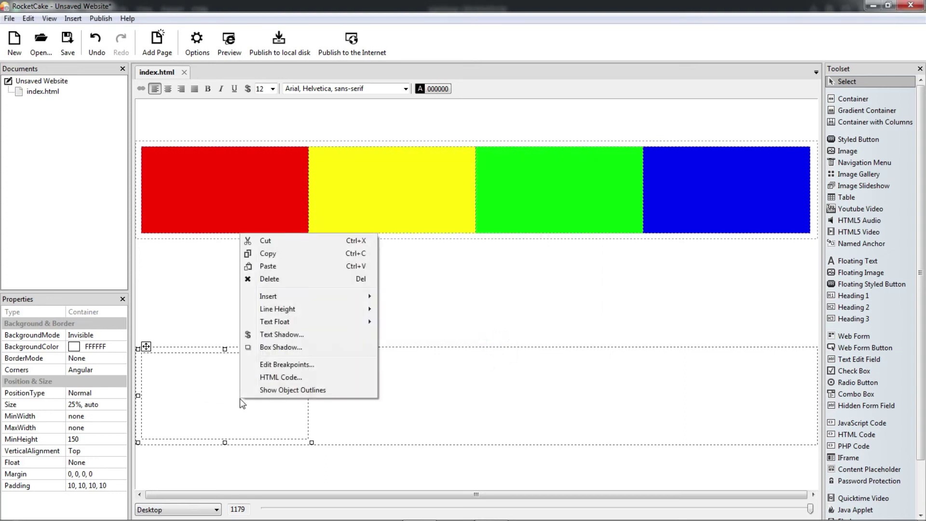
{"action": "left_click", "coordinate": [297, 366]}
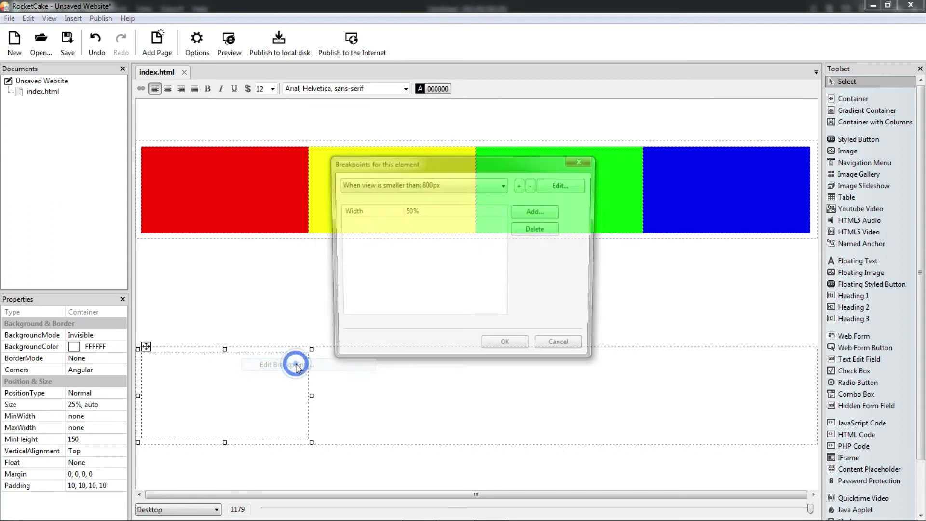
{"action": "left_click", "coordinate": [521, 186]}
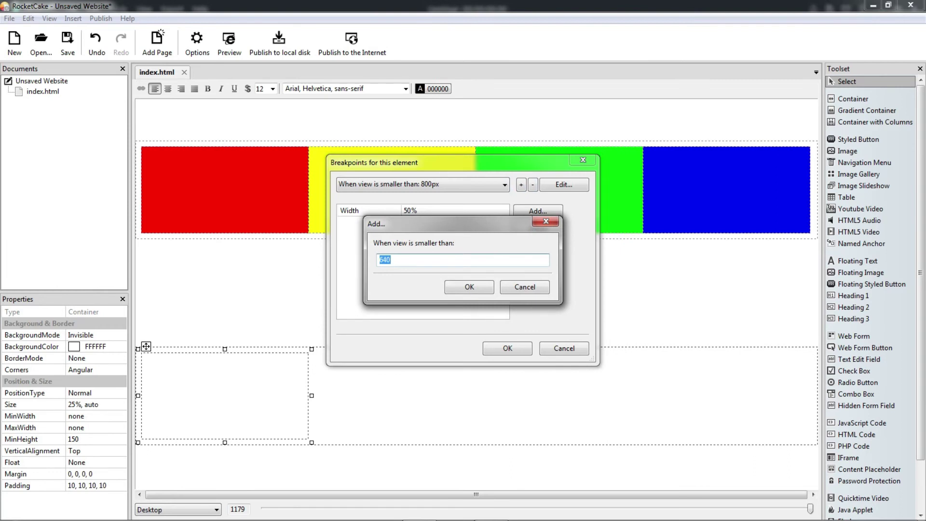
{"action": "type", "text": "400"}
{"action": "left_click", "coordinate": [470, 287]}
{"action": "left_click", "coordinate": [547, 211]}
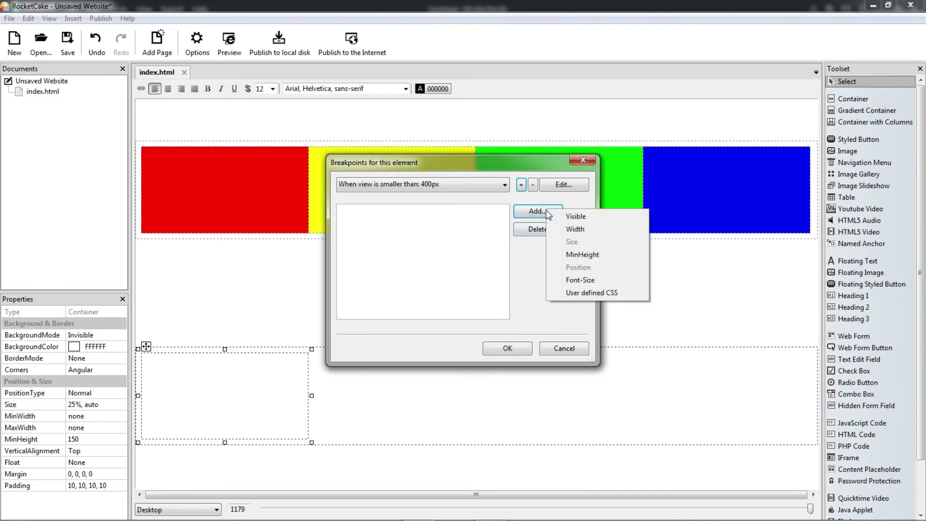
{"action": "left_click", "coordinate": [575, 229]}
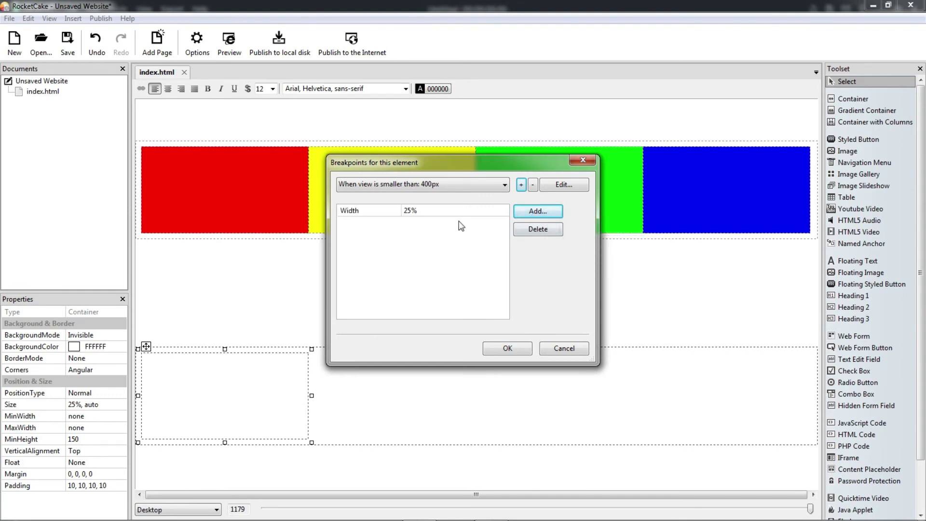
{"action": "left_click", "coordinate": [413, 213]}
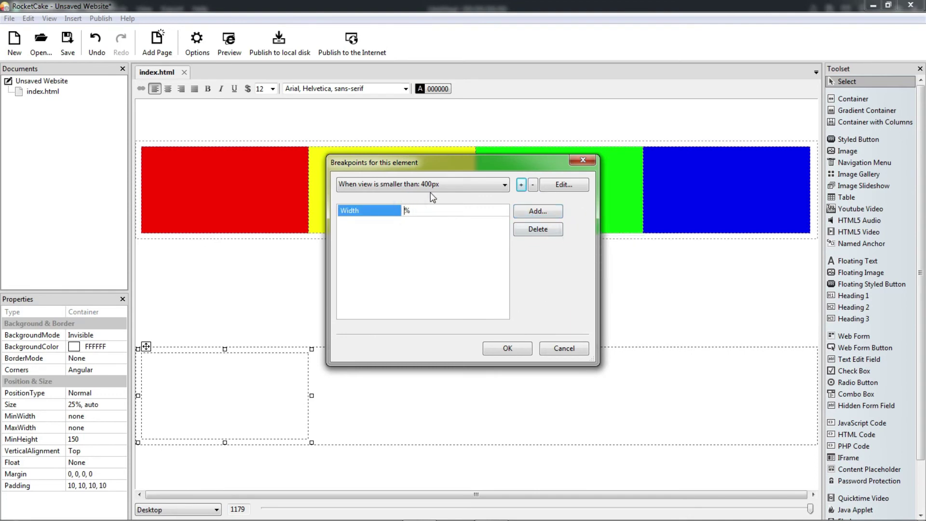
{"action": "type", "text": "100"}
{"action": "left_click", "coordinate": [501, 348]}
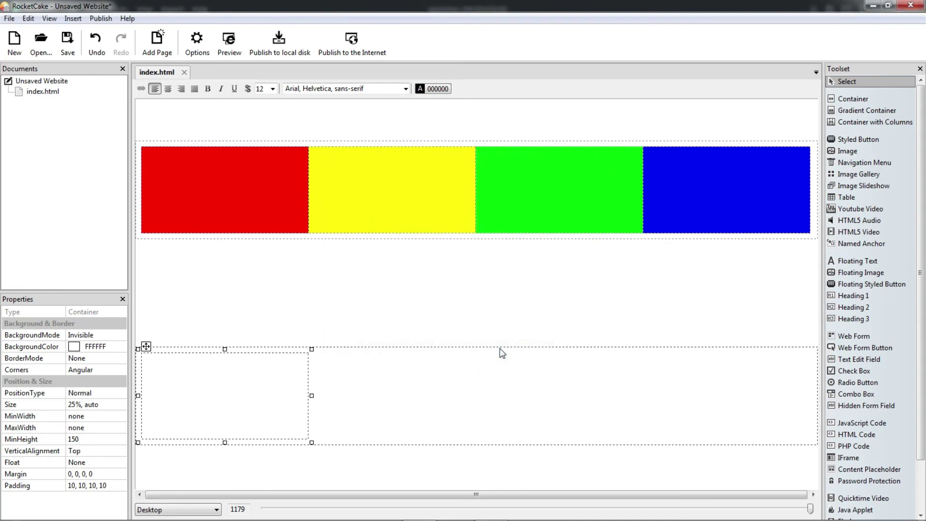
Give the nested 25% block a red FF0000 background colour.
{"action": "left_click", "coordinate": [120, 348]}
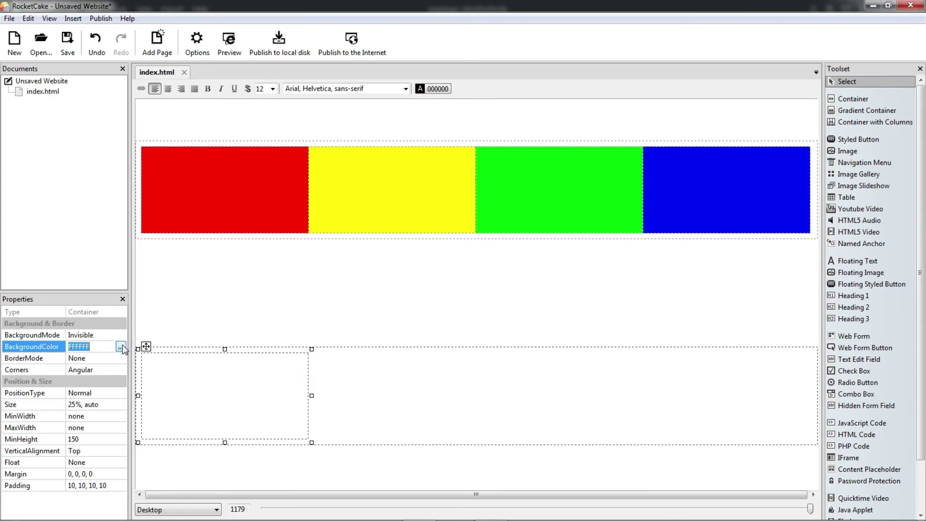
{"action": "left_click", "coordinate": [121, 347]}
{"action": "left_click", "coordinate": [151, 316]}
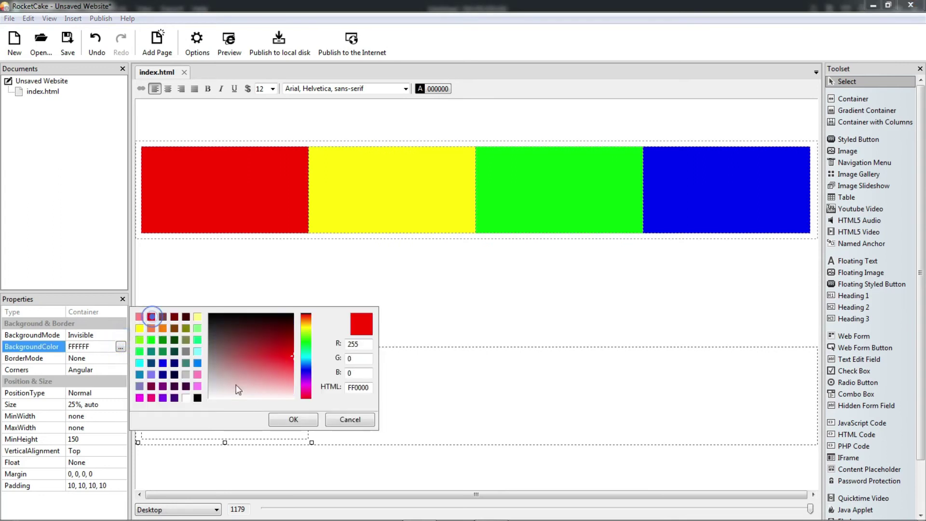
{"action": "left_click", "coordinate": [289, 419]}
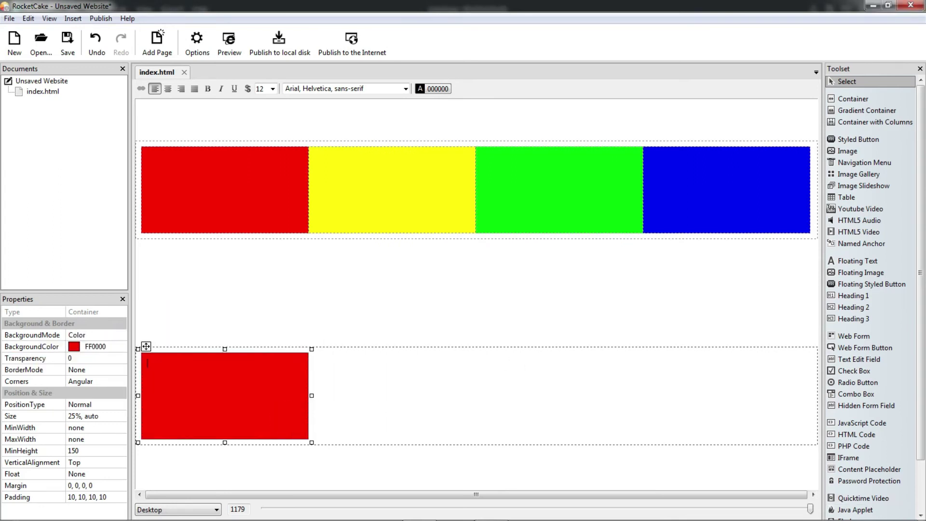
Narrow the preview to about 756 and 384 pixels to check wrapping, then restore Desktop width.
{"action": "left_click_drag", "start_coordinate": [811, 508], "coordinate": [575, 518]}
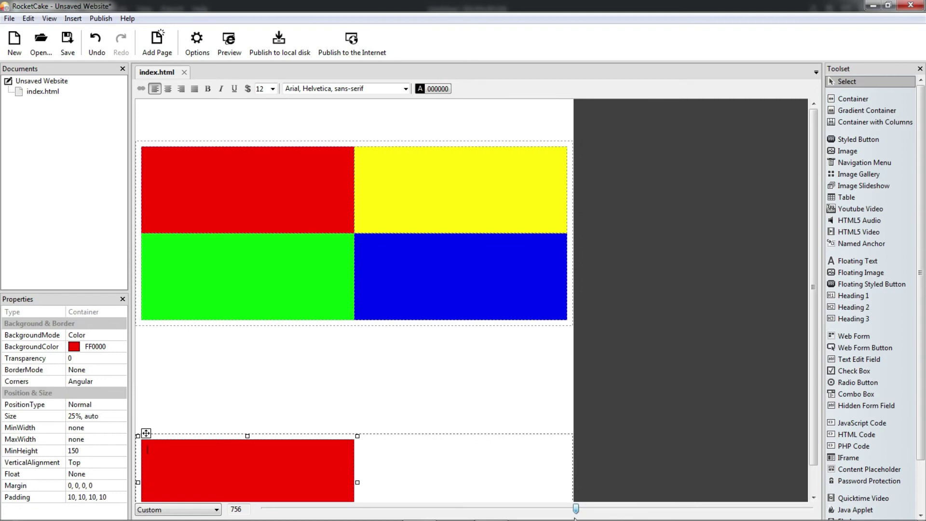
{"action": "left_click_drag", "start_coordinate": [813, 293], "coordinate": [813, 318]}
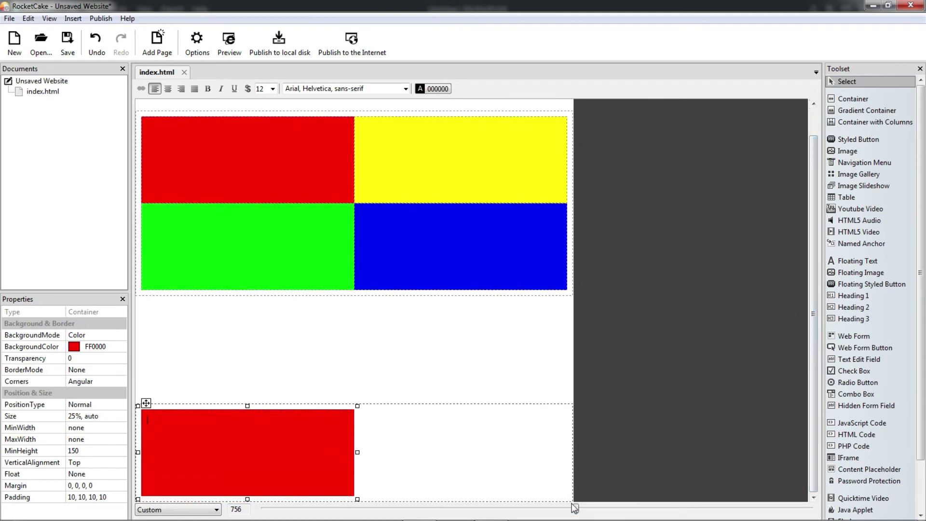
{"action": "left_click_drag", "start_coordinate": [579, 511], "coordinate": [361, 515]}
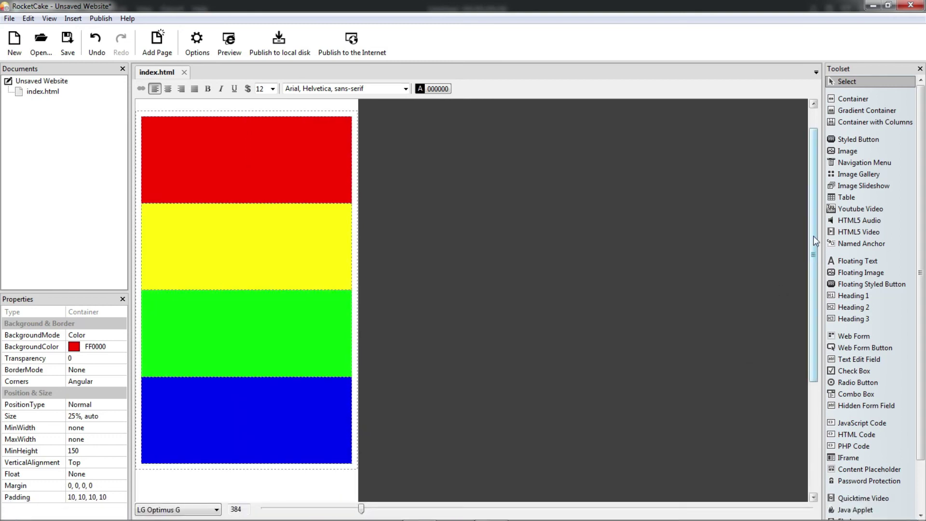
{"action": "scroll", "coordinate": [815, 241], "scroll_direction": "down", "scroll_amount": 4}
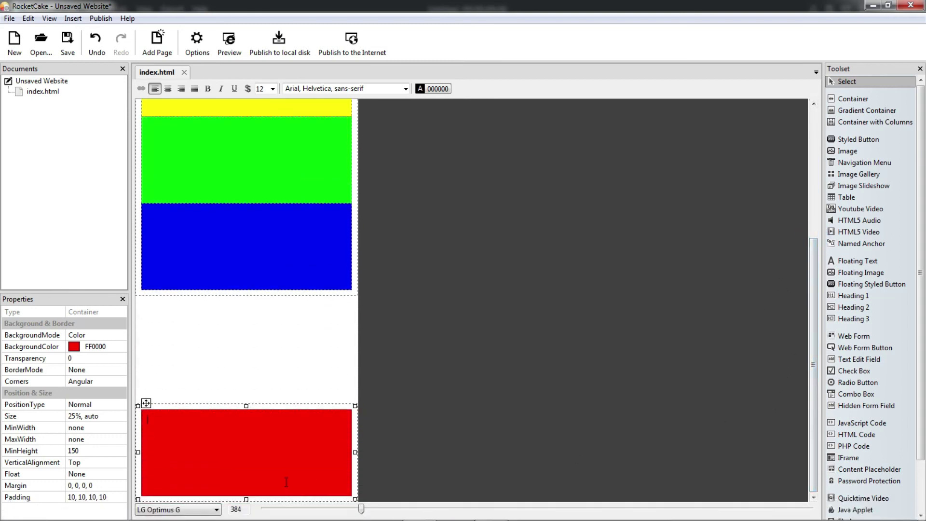
{"action": "left_click_drag", "start_coordinate": [361, 513], "coordinate": [810, 509]}
Delete the empty lines between the first and second rows.
{"action": "left_click", "coordinate": [367, 115]}
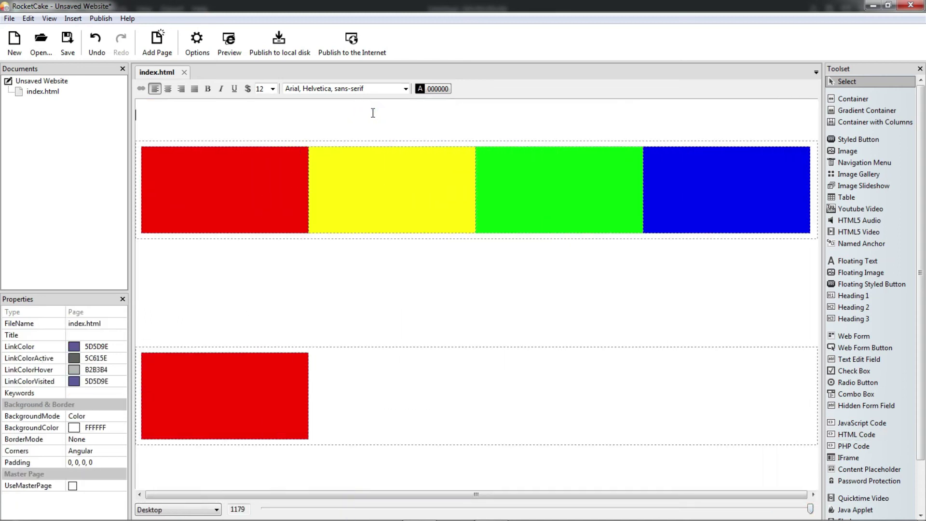
{"action": "key", "text": "Down"}
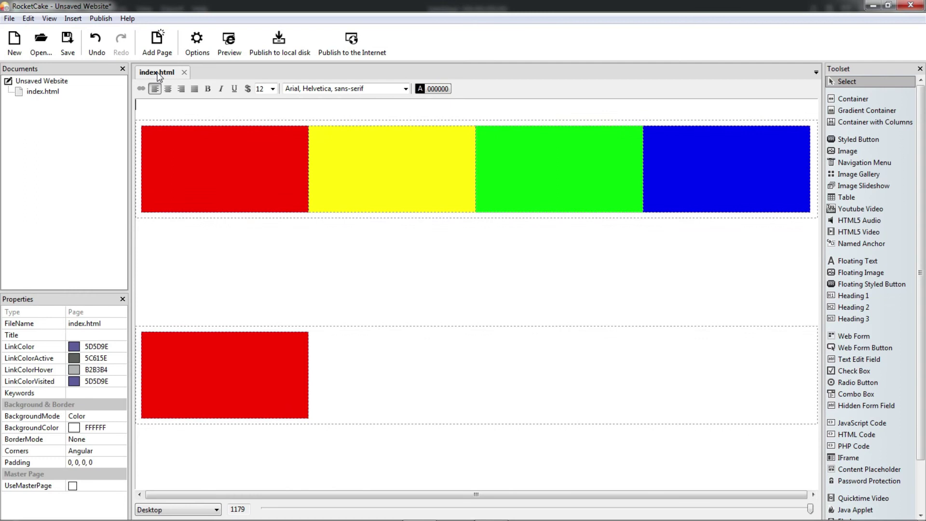
{"action": "key", "text": "Delete"}
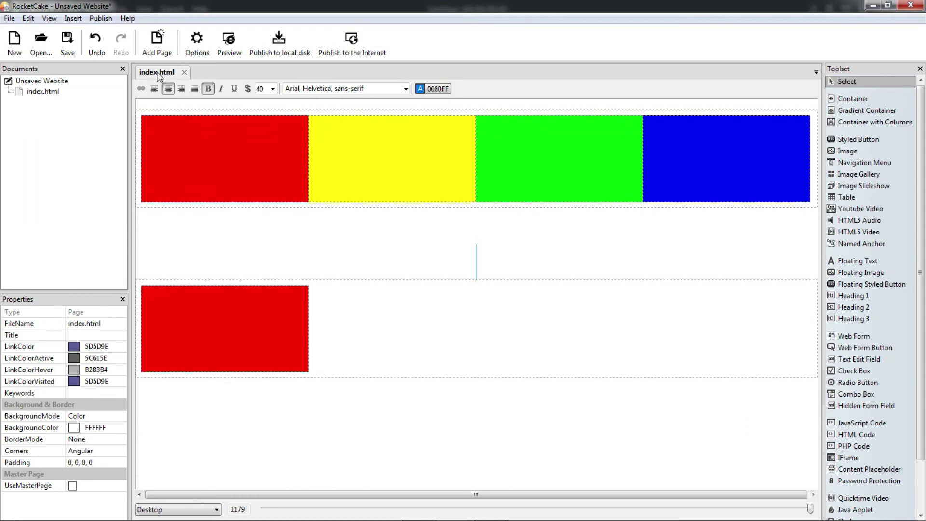
{"action": "key", "text": "Up"}
{"action": "key", "text": "Delete"}
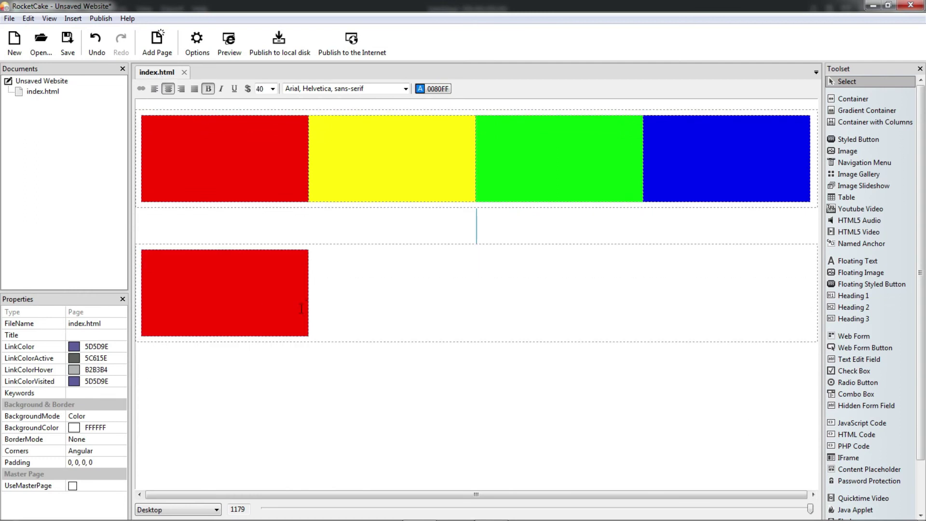
Paste copies of the red box into the second row and make the second box yellow (FFFF00).
{"action": "left_click", "coordinate": [252, 305]}
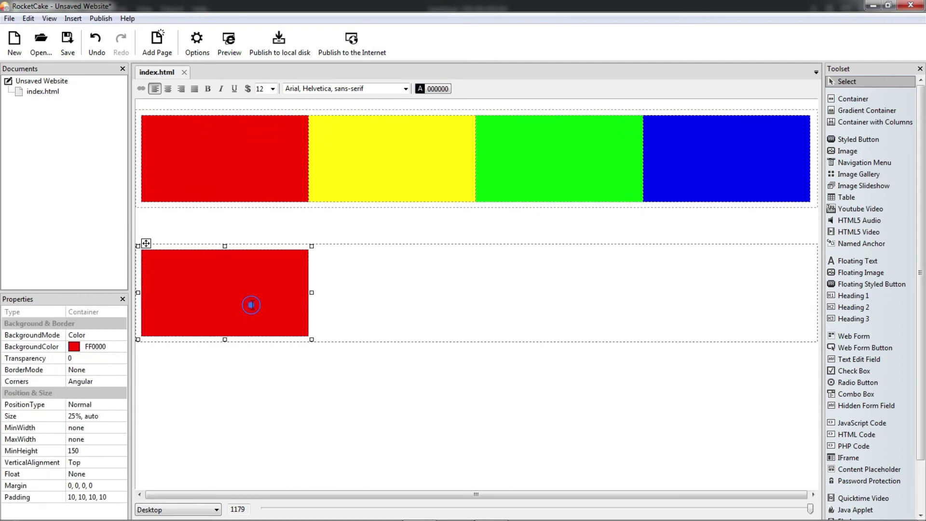
{"action": "left_click", "coordinate": [406, 268]}
{"action": "key", "text": "ctrl+v"}
{"action": "key", "text": "ctrl+v"}
{"action": "key", "text": "ctrl+v"}
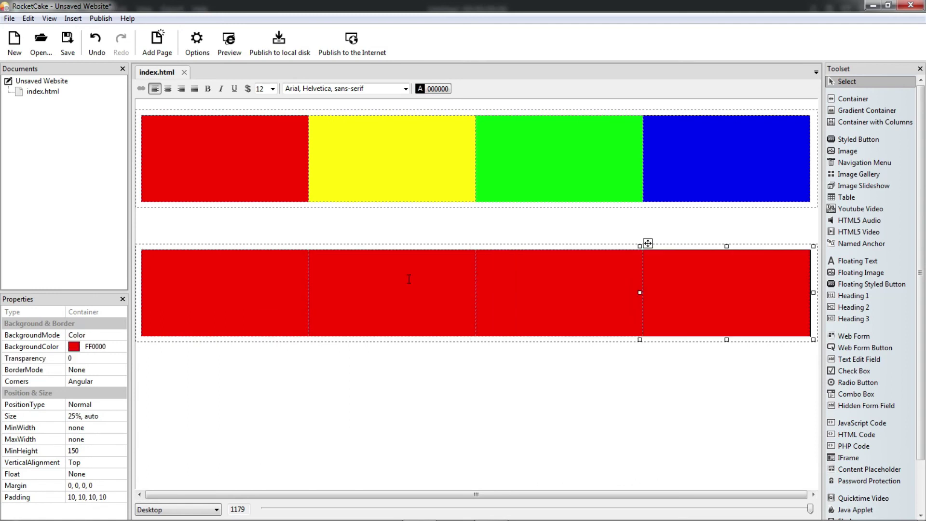
{"action": "left_click", "coordinate": [116, 346]}
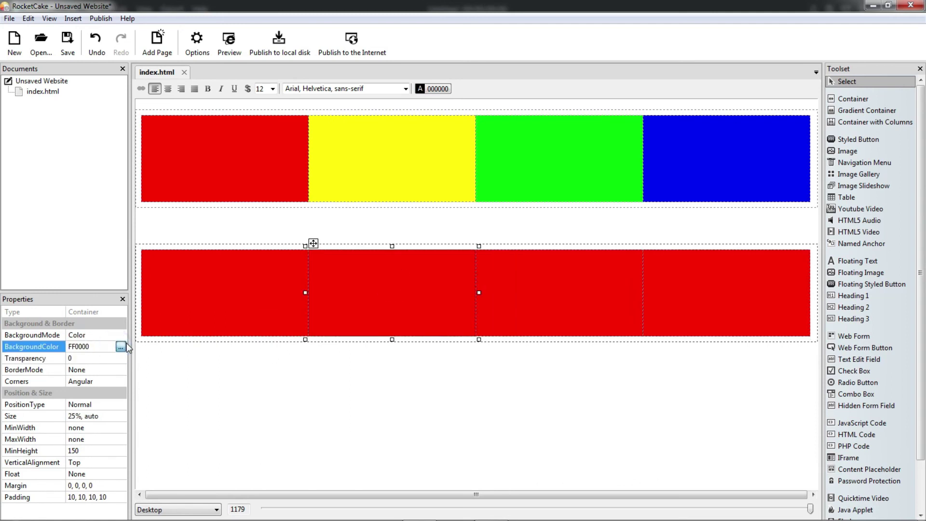
{"action": "double_click", "coordinate": [139, 332]}
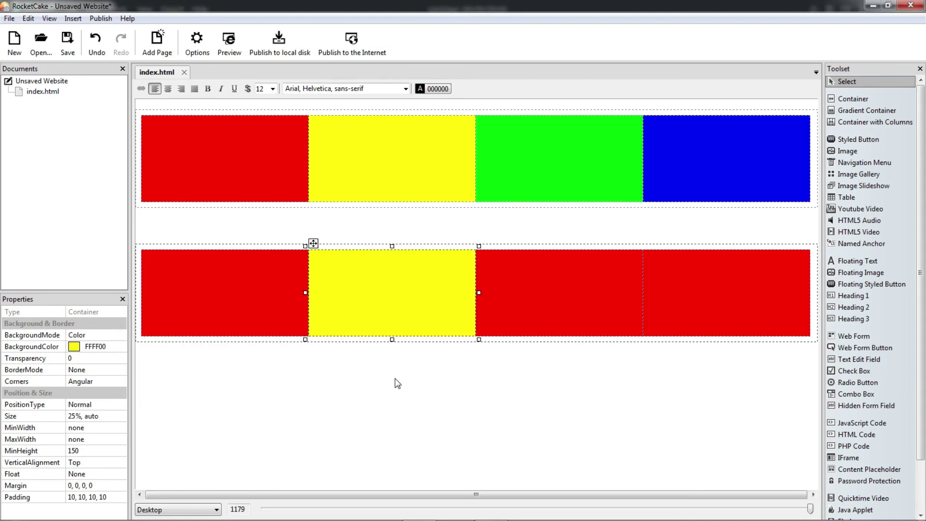
Colour the third box green (00FF00) and the fourth box blue (0000FF).
{"action": "left_click", "coordinate": [527, 311]}
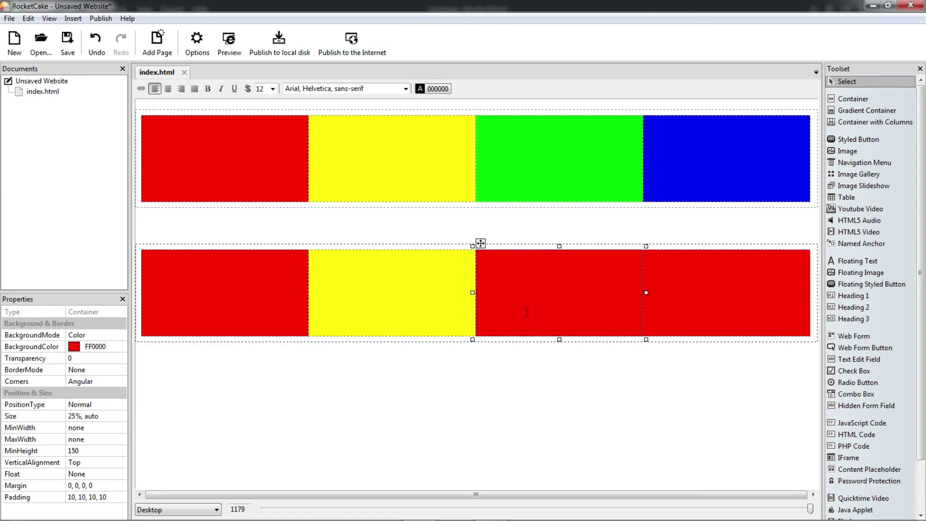
{"action": "left_click", "coordinate": [127, 347]}
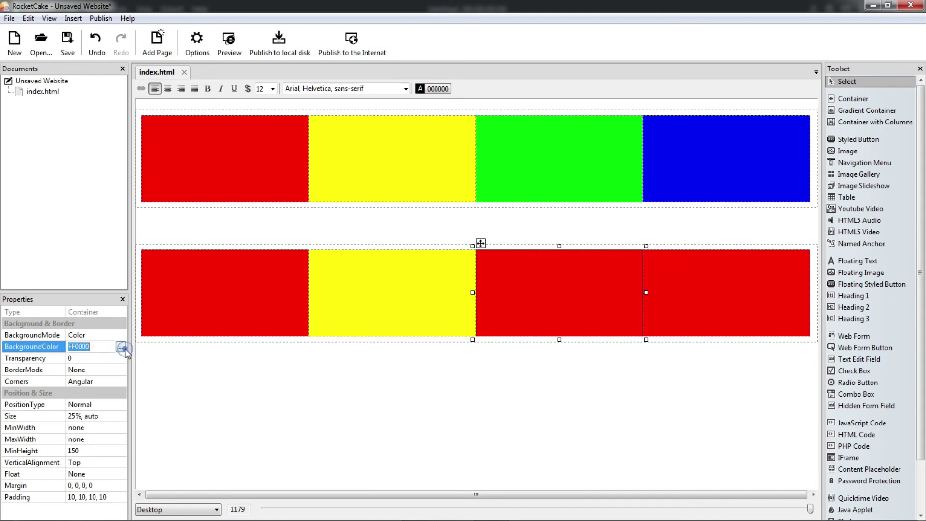
{"action": "left_click", "coordinate": [123, 347]}
{"action": "left_click", "coordinate": [151, 340]}
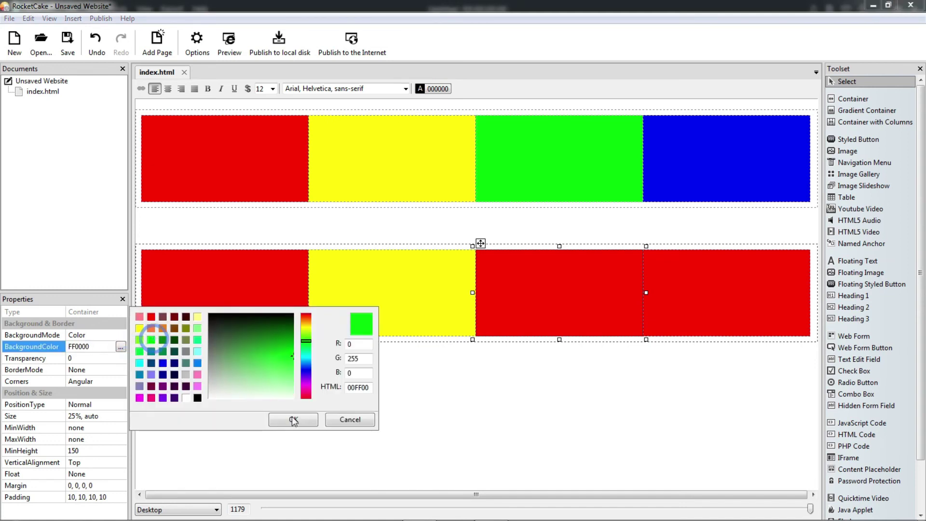
{"action": "left_click", "coordinate": [297, 420]}
{"action": "left_click", "coordinate": [680, 315]}
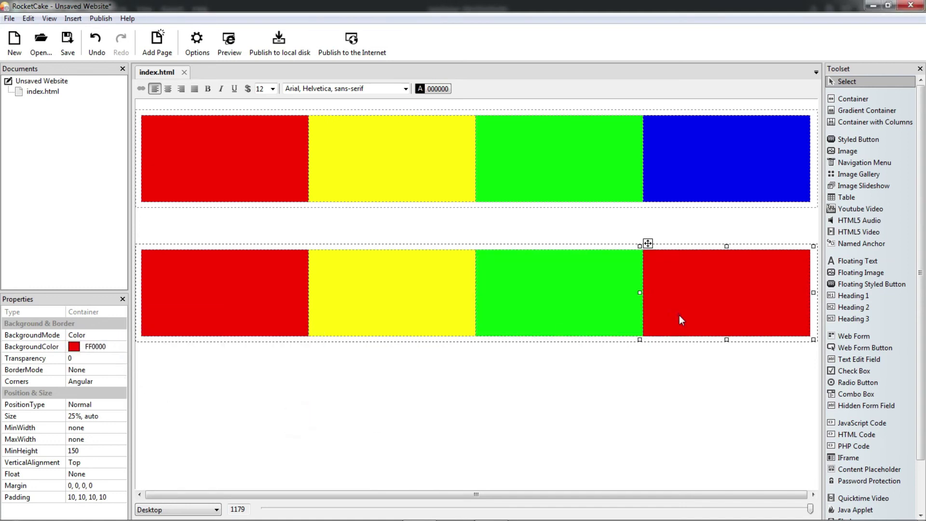
{"action": "left_click", "coordinate": [117, 350]}
{"action": "left_click", "coordinate": [121, 347]}
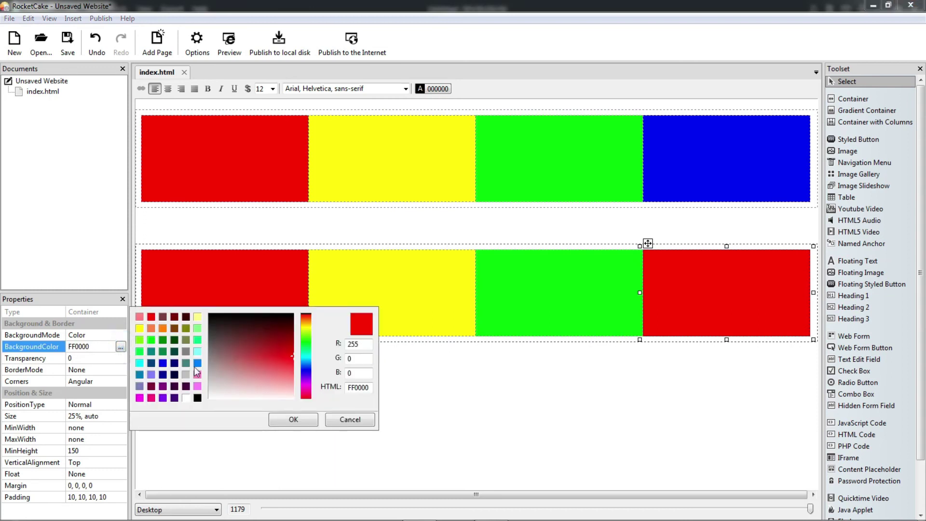
{"action": "left_click", "coordinate": [164, 366]}
{"action": "left_click", "coordinate": [293, 420]}
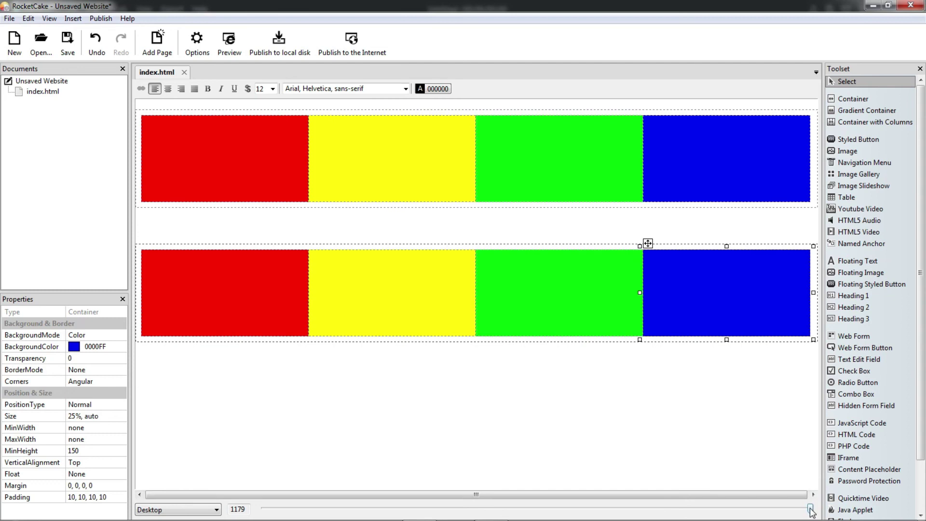
{"action": "left_click_drag", "start_coordinate": [811, 510], "coordinate": [362, 509]}
{"action": "left_click_drag", "start_coordinate": [814, 236], "coordinate": [789, 429]}
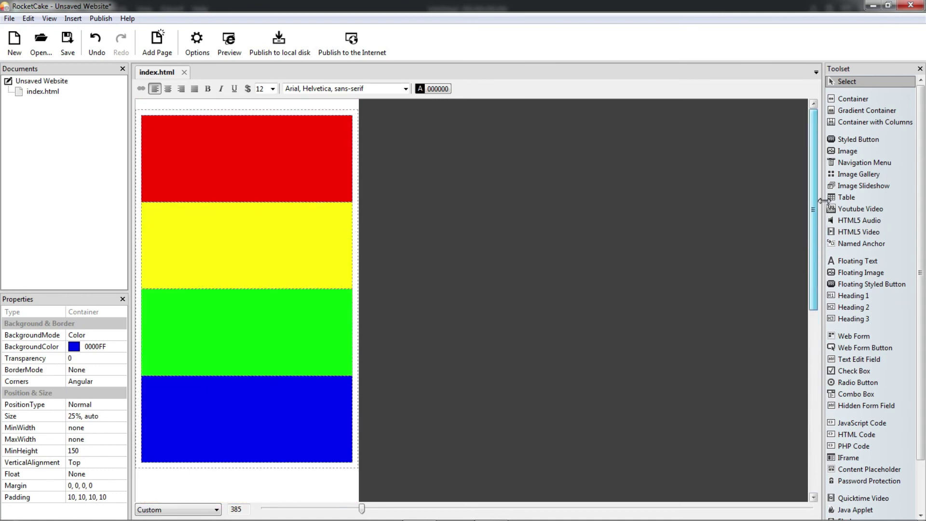
{"action": "left_click_drag", "start_coordinate": [362, 509], "coordinate": [852, 495]}
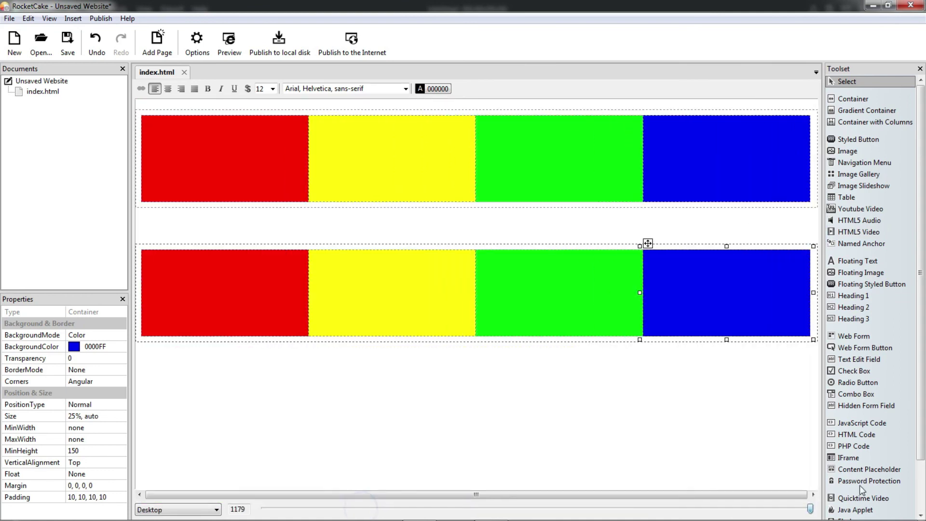
{"action": "left_click", "coordinate": [229, 41]}
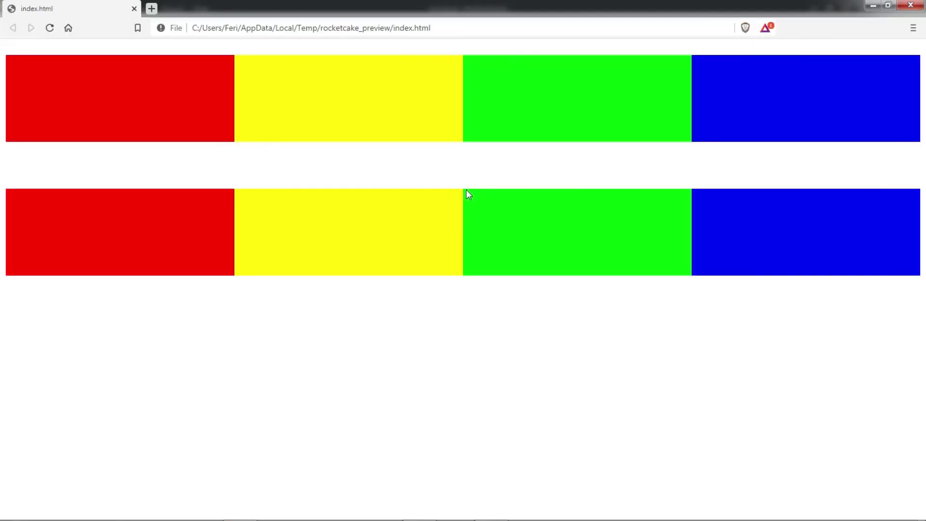
{"action": "left_click", "coordinate": [889, 5]}
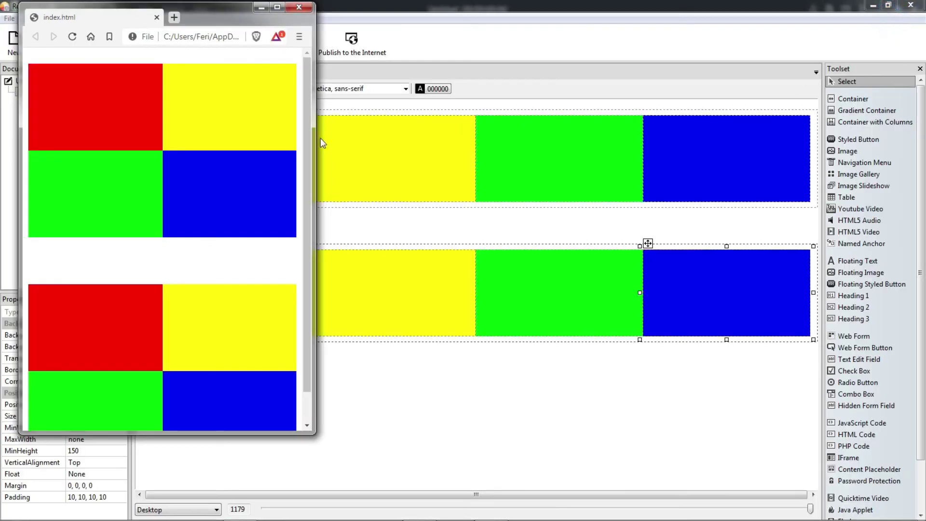
{"action": "left_click_drag", "start_coordinate": [319, 141], "coordinate": [366, 126]}
{"action": "left_click_drag", "start_coordinate": [922, 85], "coordinate": [267, 227]}
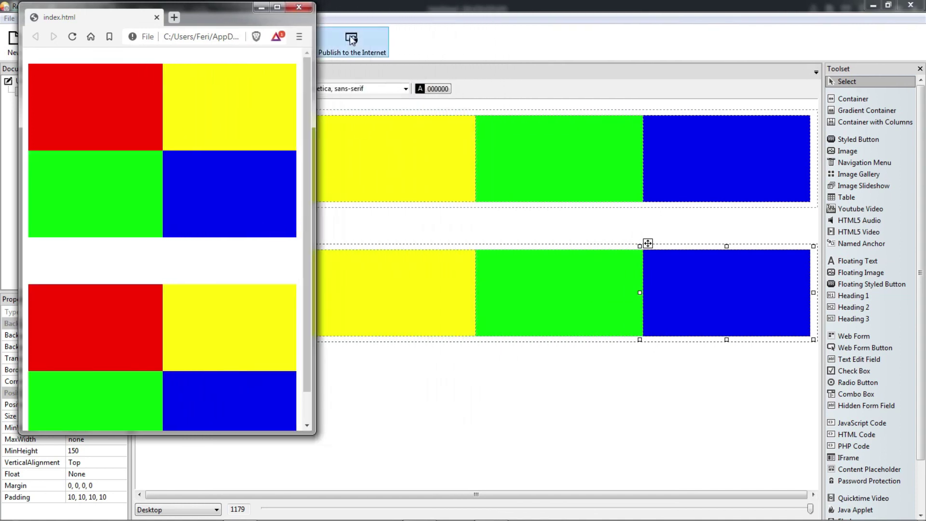
{"action": "left_click", "coordinate": [299, 7]}
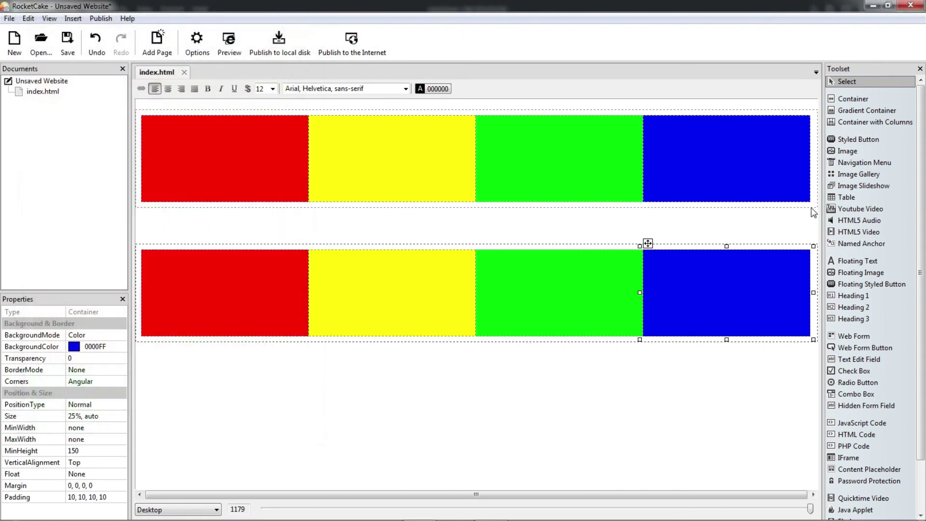